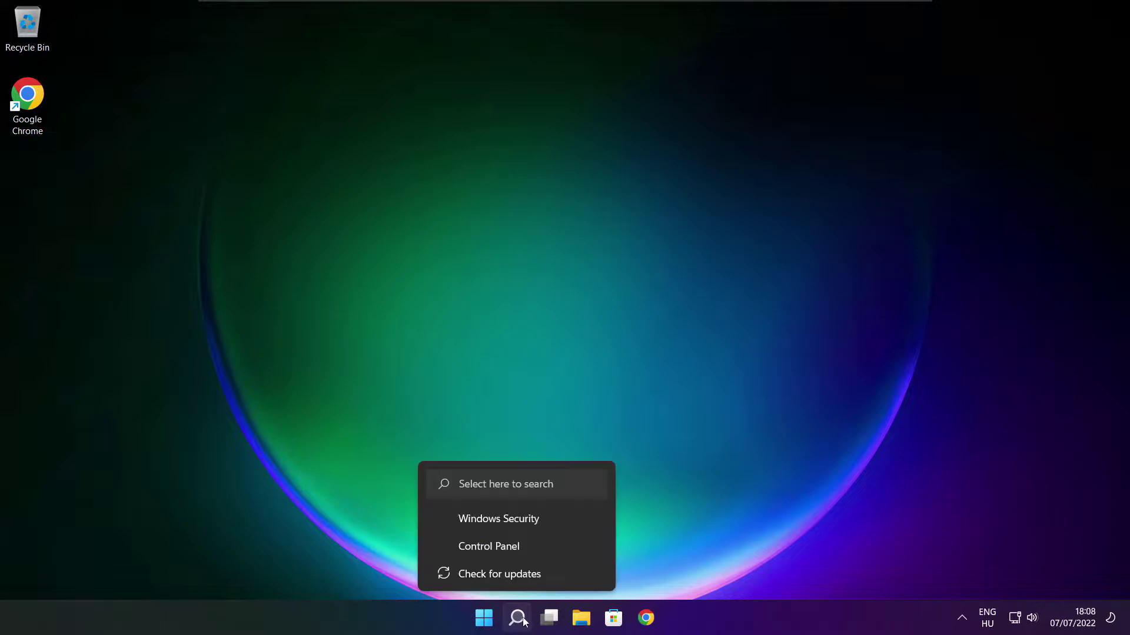
# Search Windows for "device manager", open Device Manager and maximize its window
pyautogui.click(522, 625)
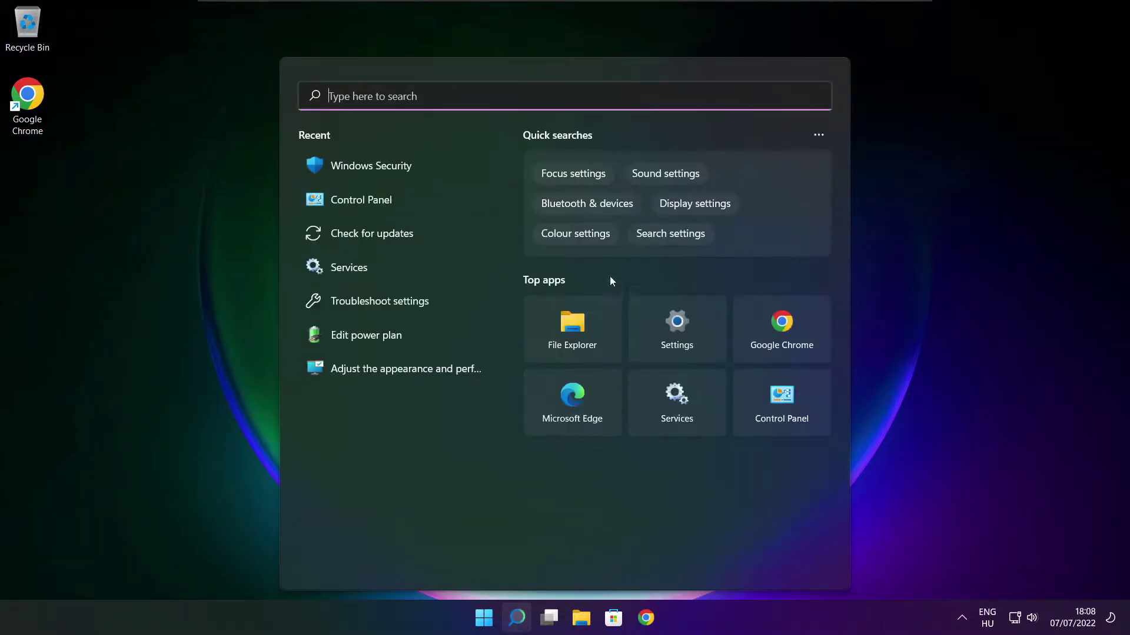
pyautogui.write('device m')
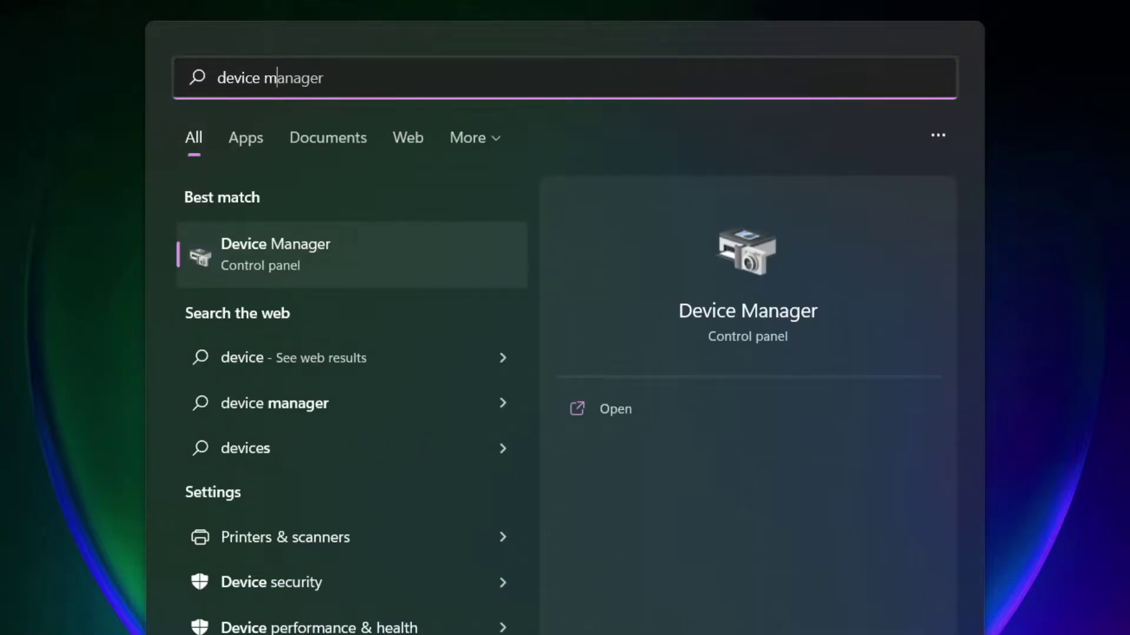
pyautogui.write('anag')
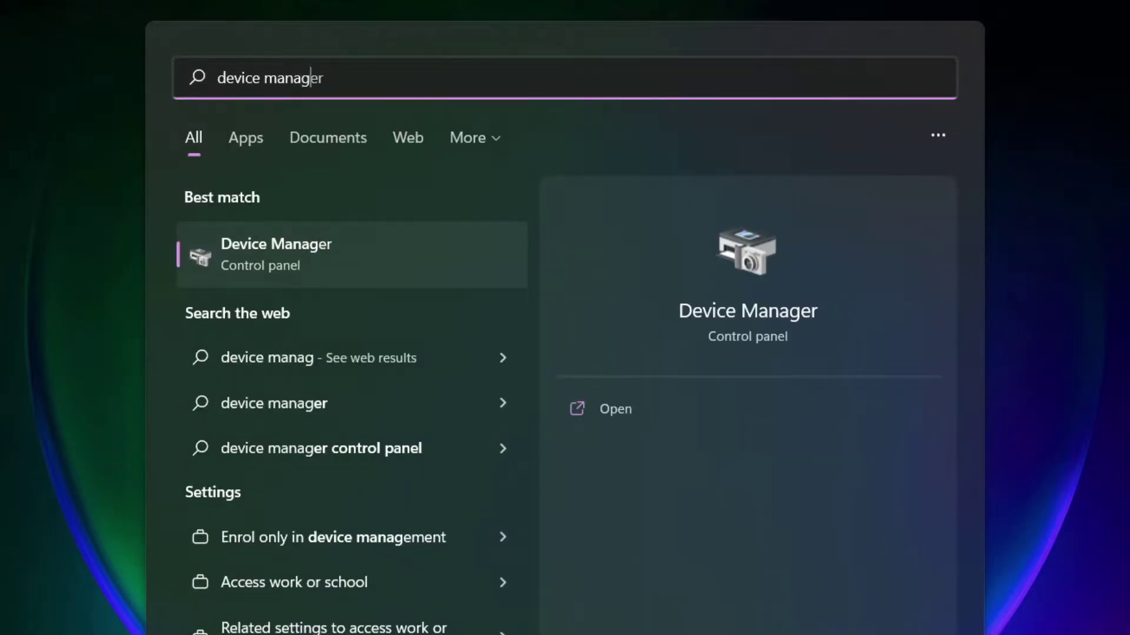
pyautogui.write('er')
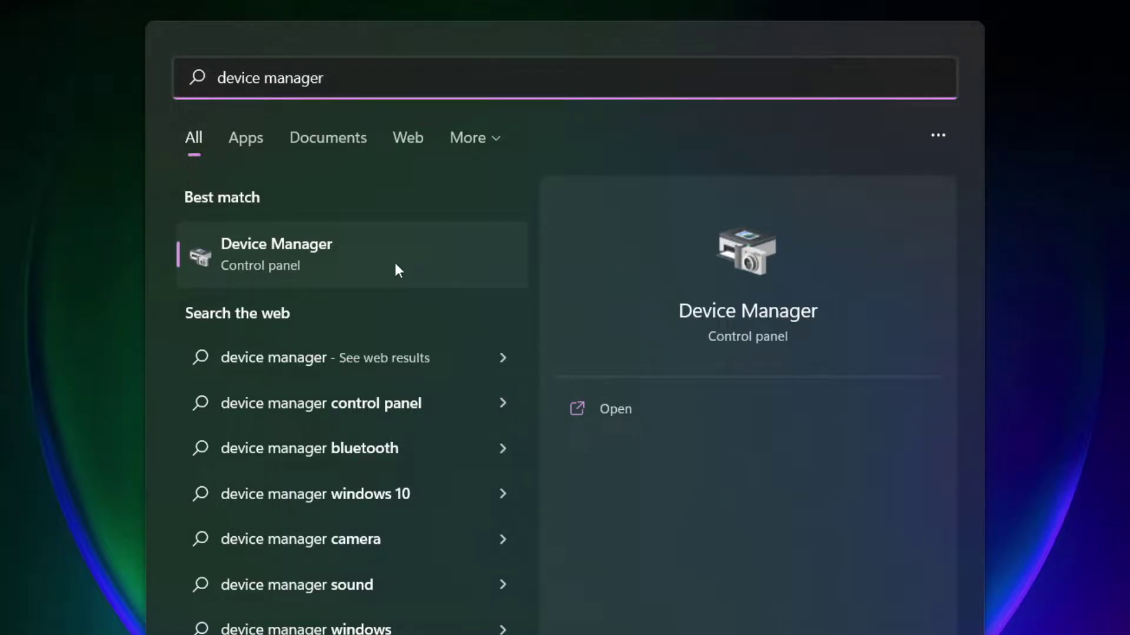
pyautogui.click(415, 264)
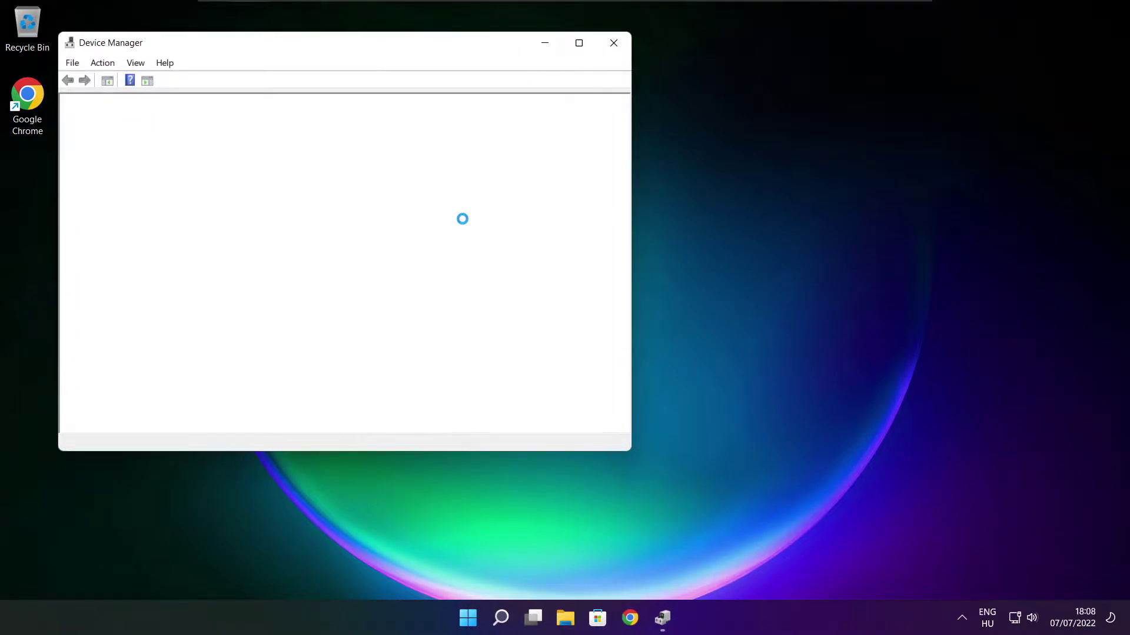
pyautogui.click(579, 42)
# Run an automatic driver update for the VMware SVGA 3D display adaptor and dismiss the update wizard
pyautogui.click(35, 132)
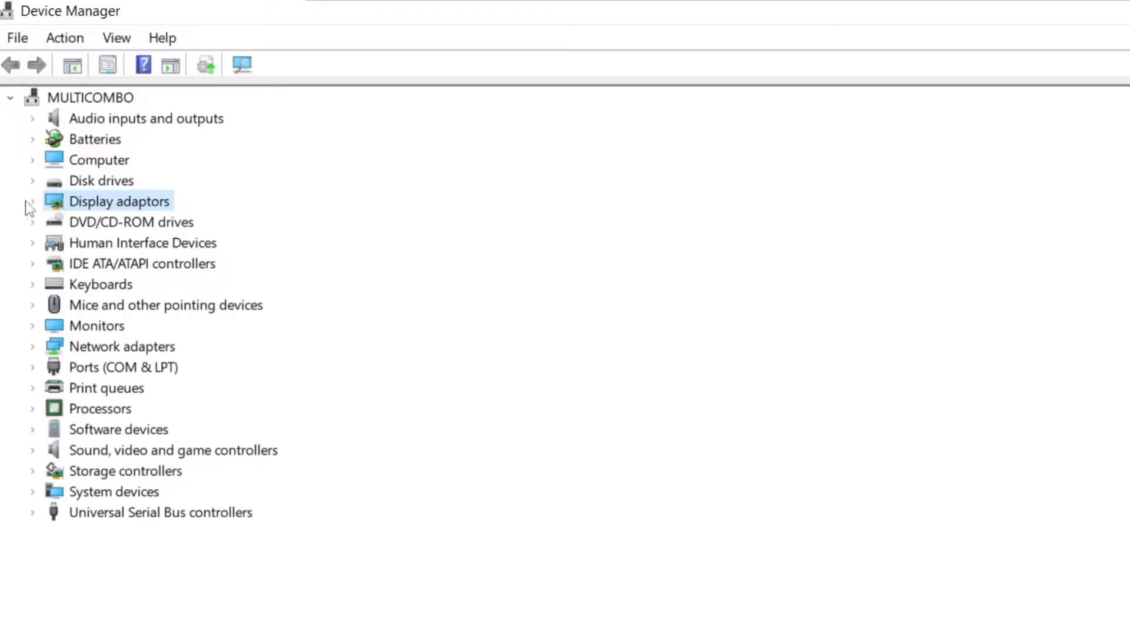
pyautogui.click(33, 202)
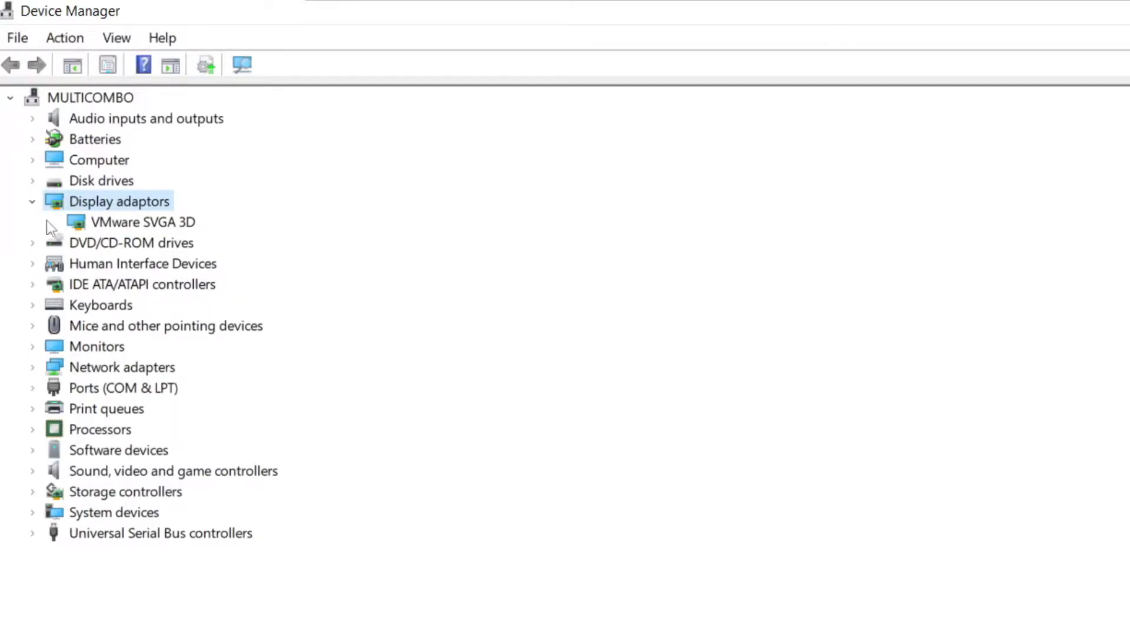
pyautogui.click(167, 226)
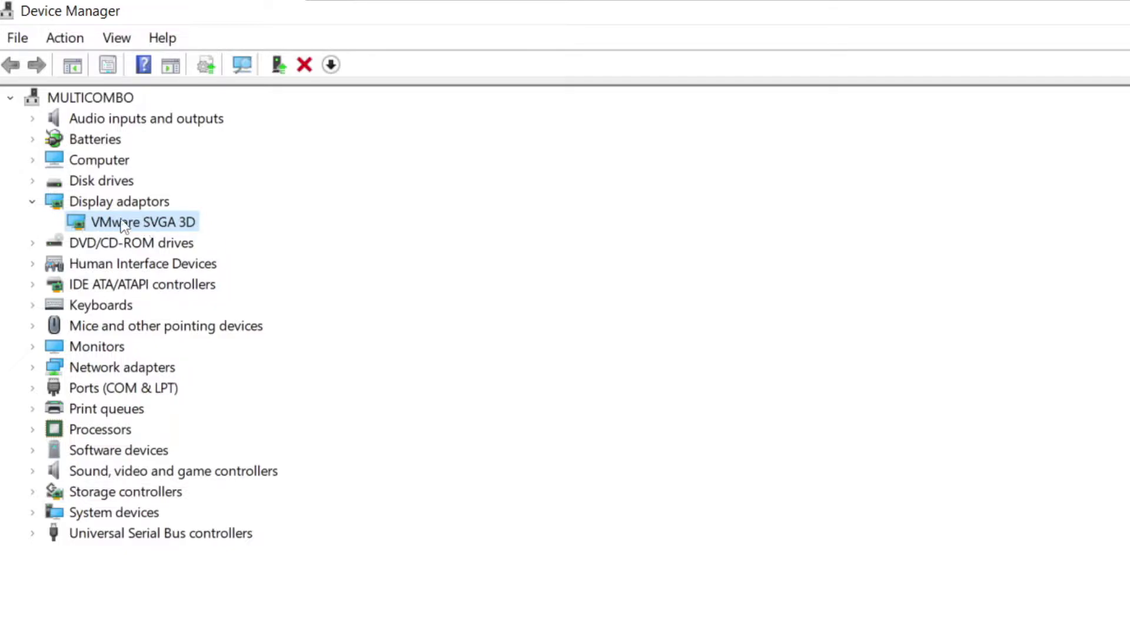
pyautogui.rightClick(122, 225)
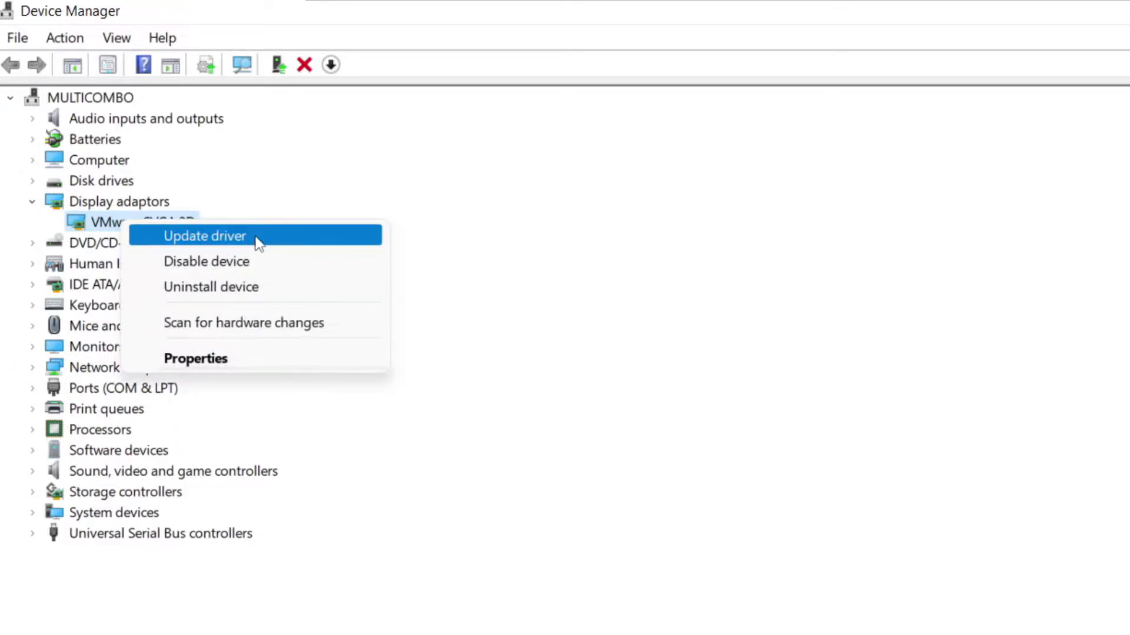
pyautogui.click(252, 237)
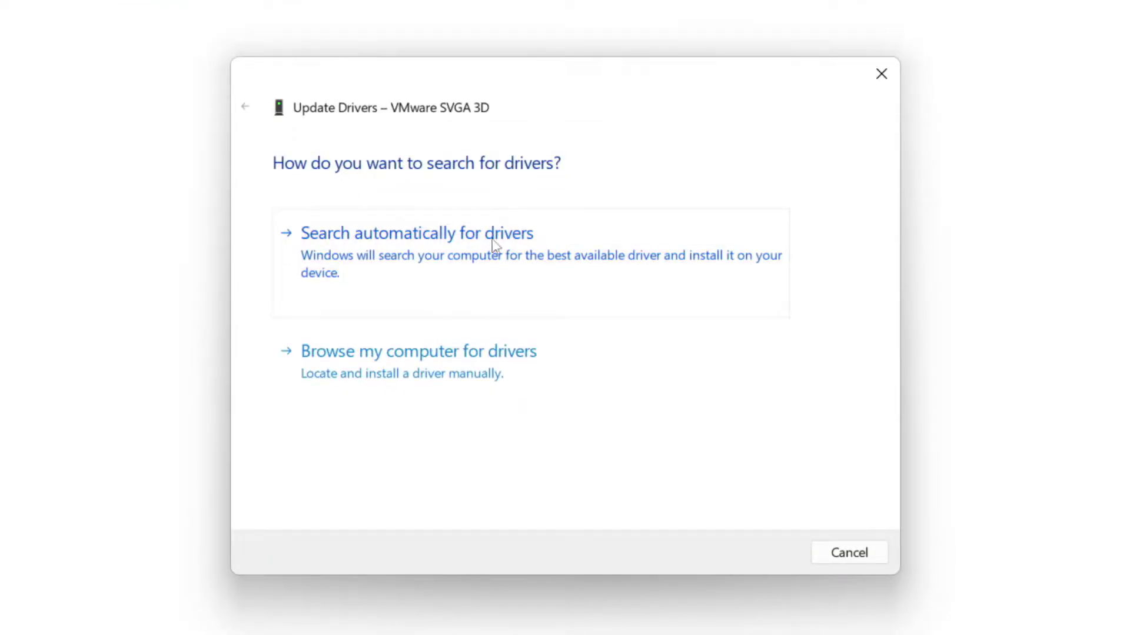
pyautogui.click(496, 265)
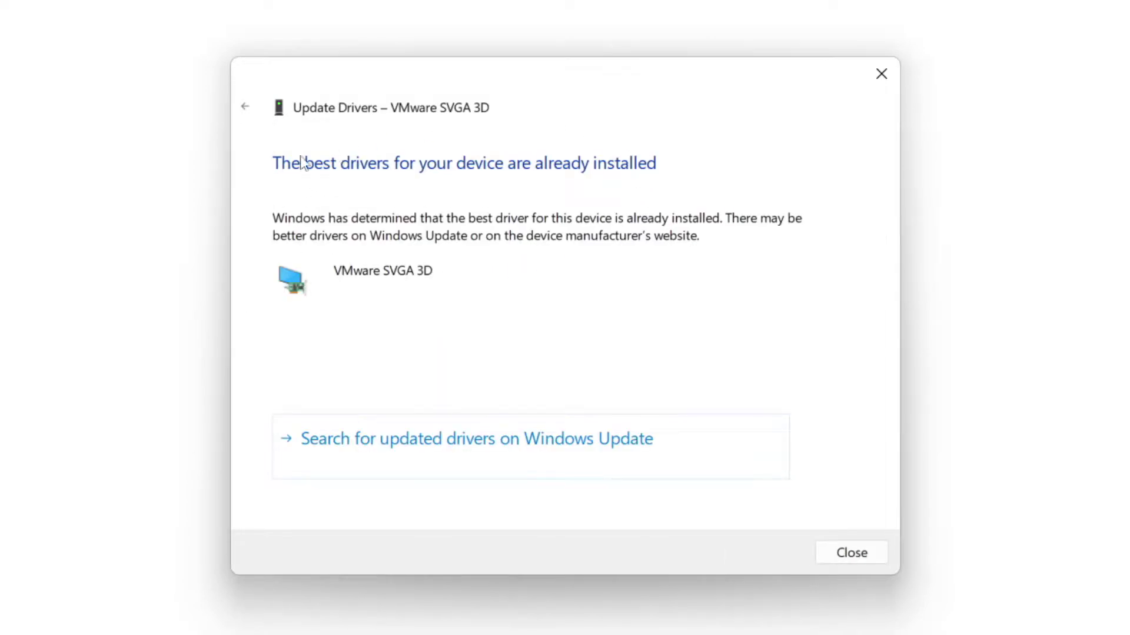
pyautogui.click(850, 556)
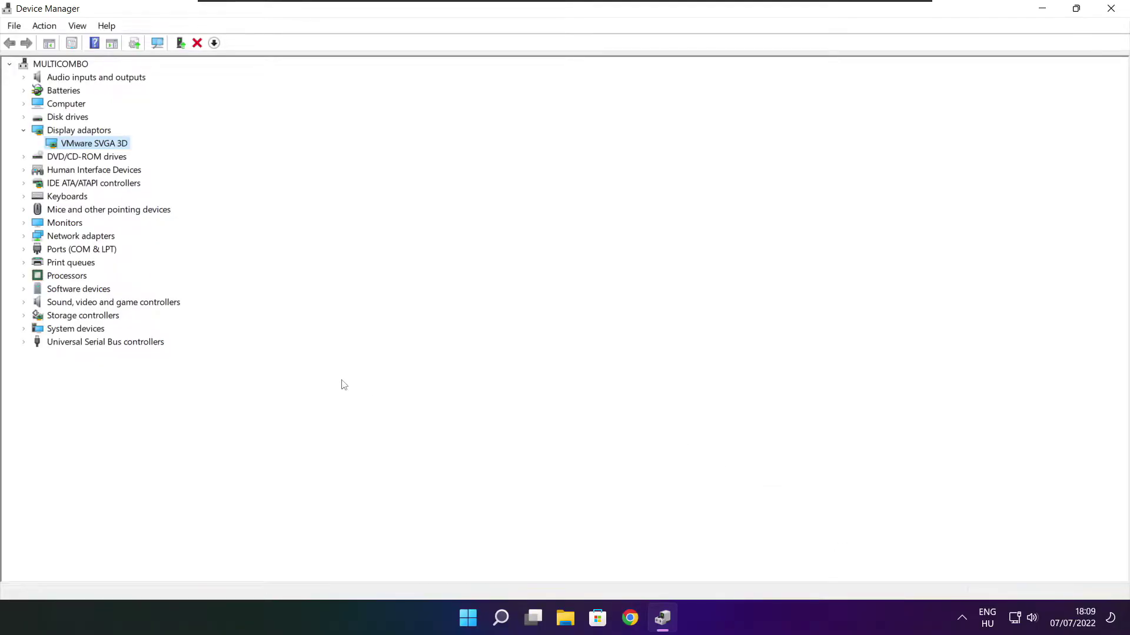
# Run an automatic driver update for the High Definition Audio Device under Sound, video and game controllers, and close Device Manager
pyautogui.click(94, 304)
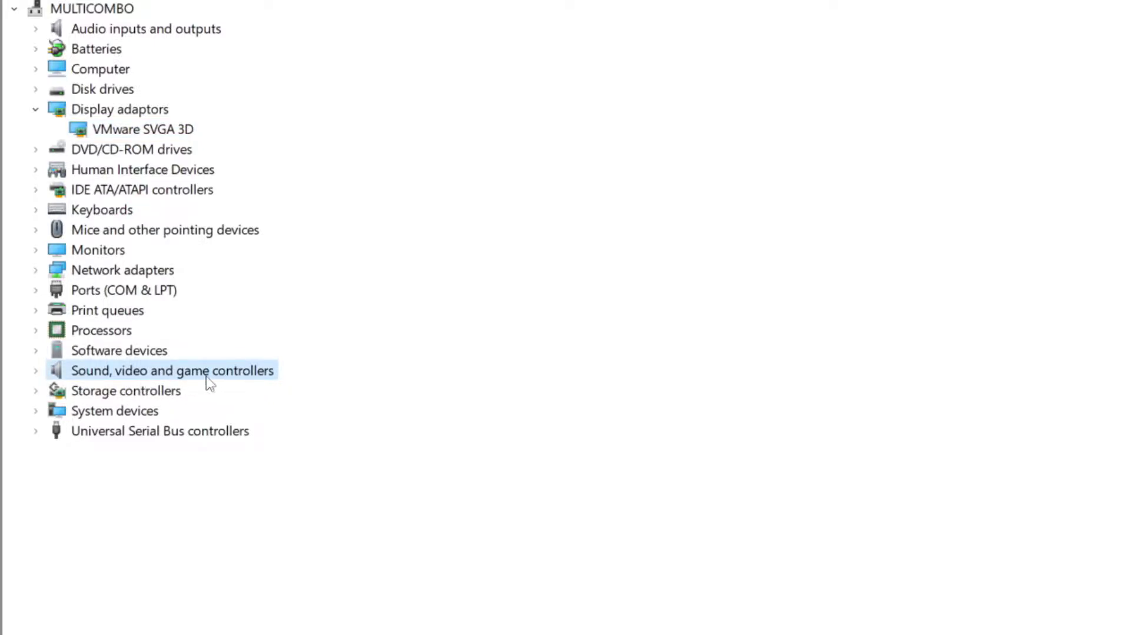
pyautogui.click(36, 372)
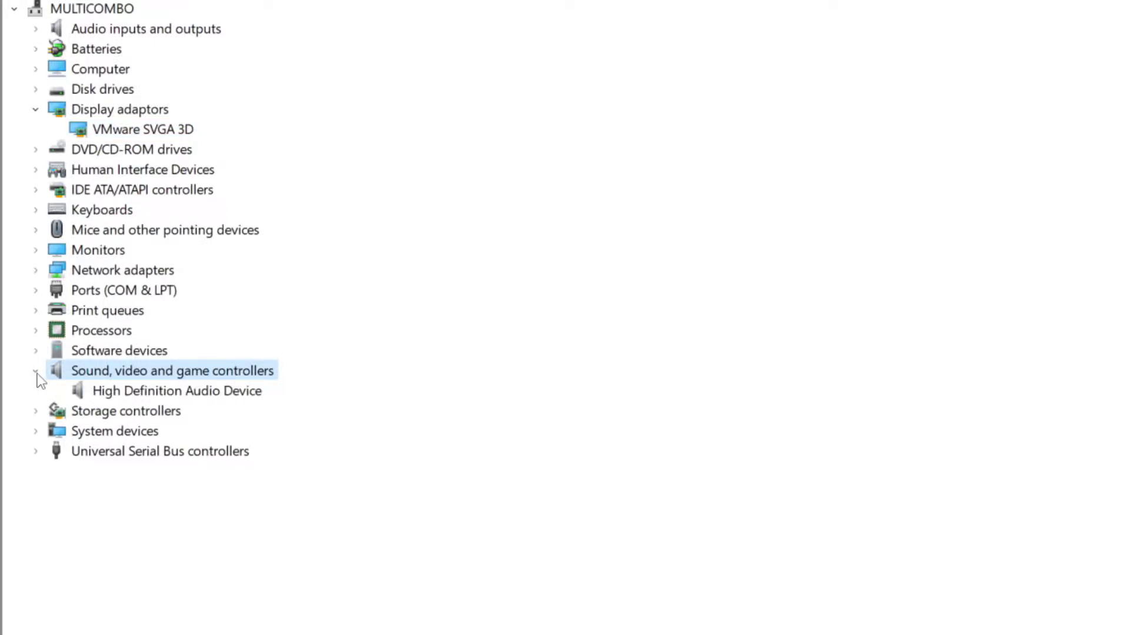
pyautogui.click(264, 395)
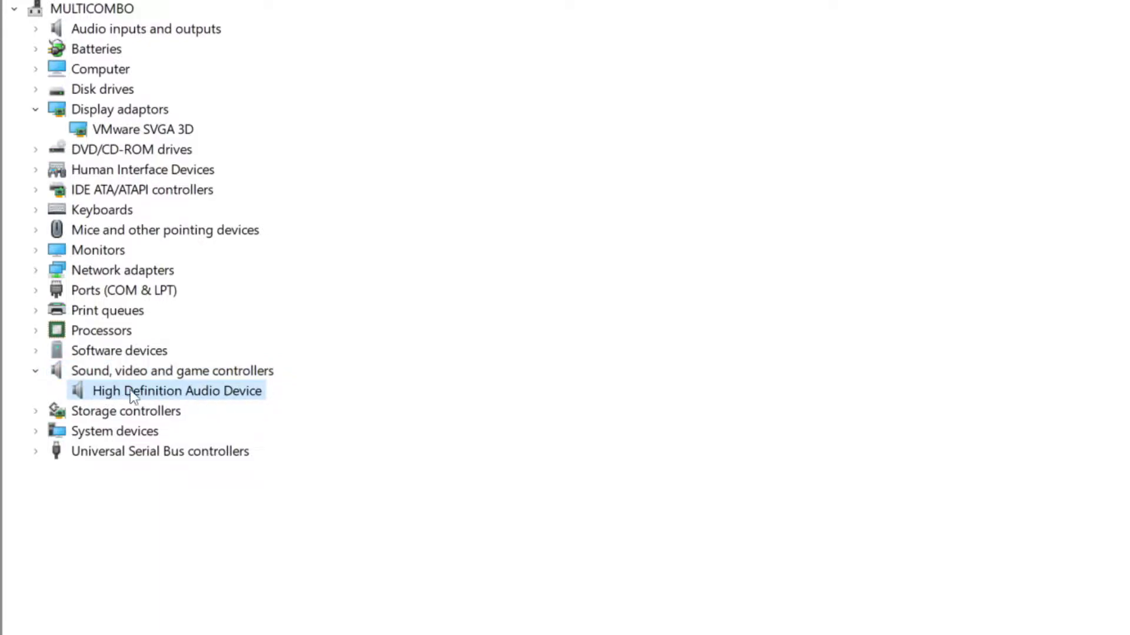
pyautogui.rightClick(168, 398)
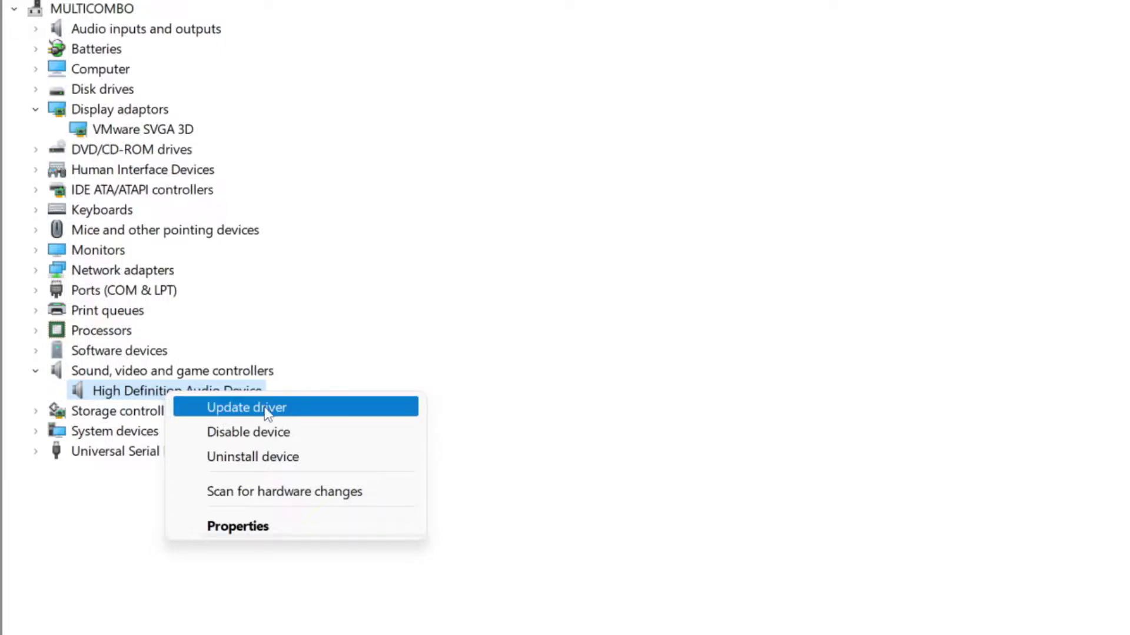
pyautogui.click(335, 417)
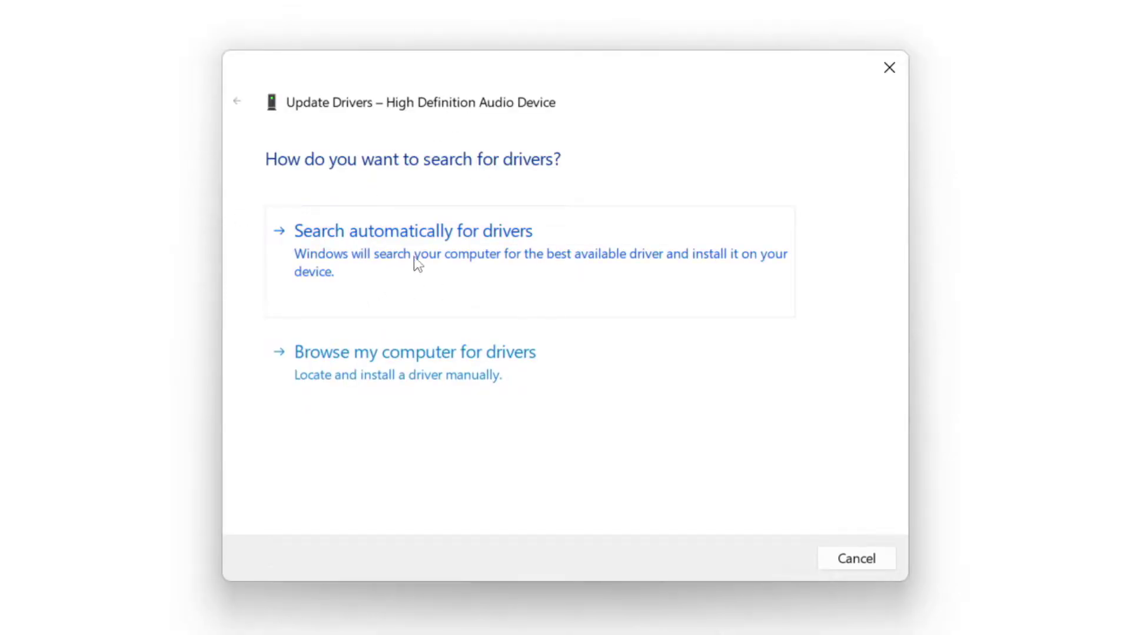
pyautogui.click(450, 257)
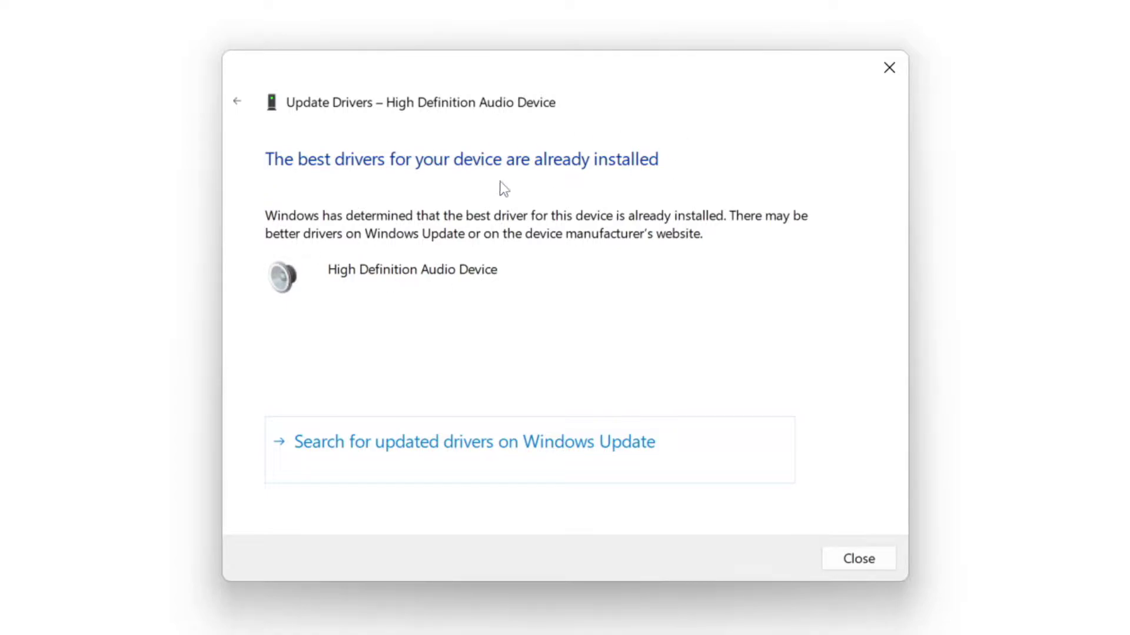
pyautogui.click(860, 559)
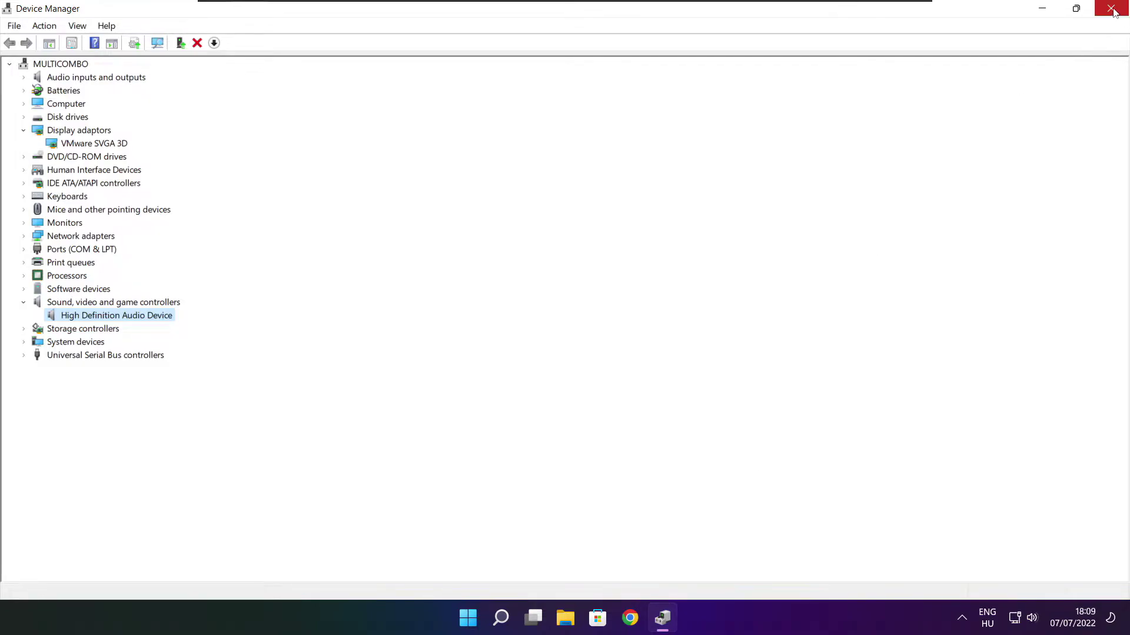
pyautogui.click(1110, 10)
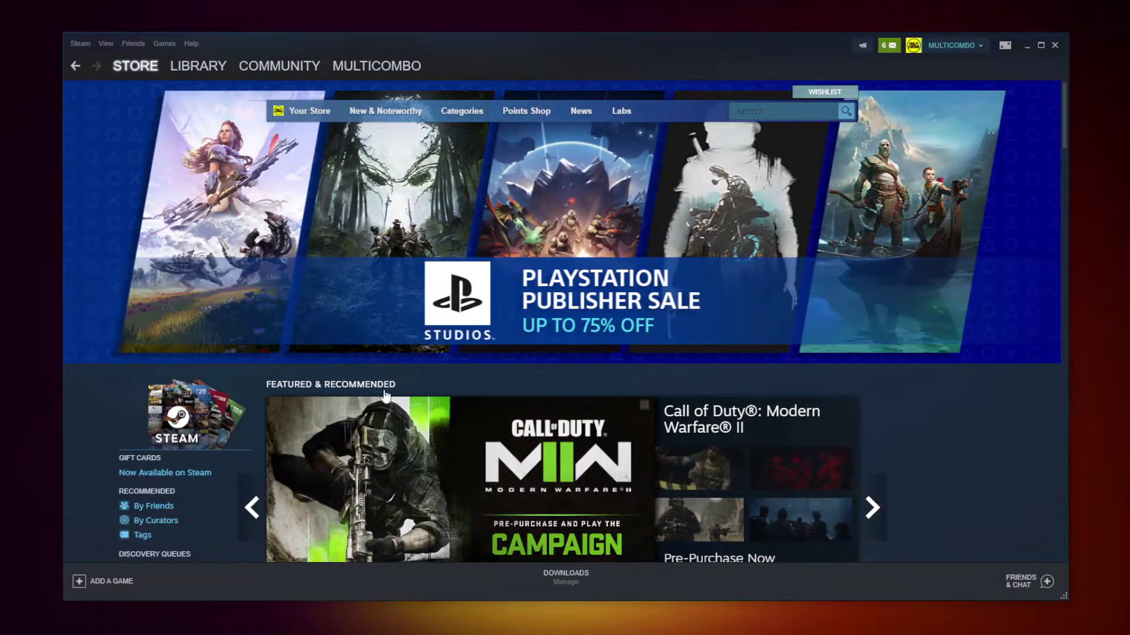
# In the Steam library, verify the integrity of the local files of the game listed under Favorites
pyautogui.moveTo(208, 84)
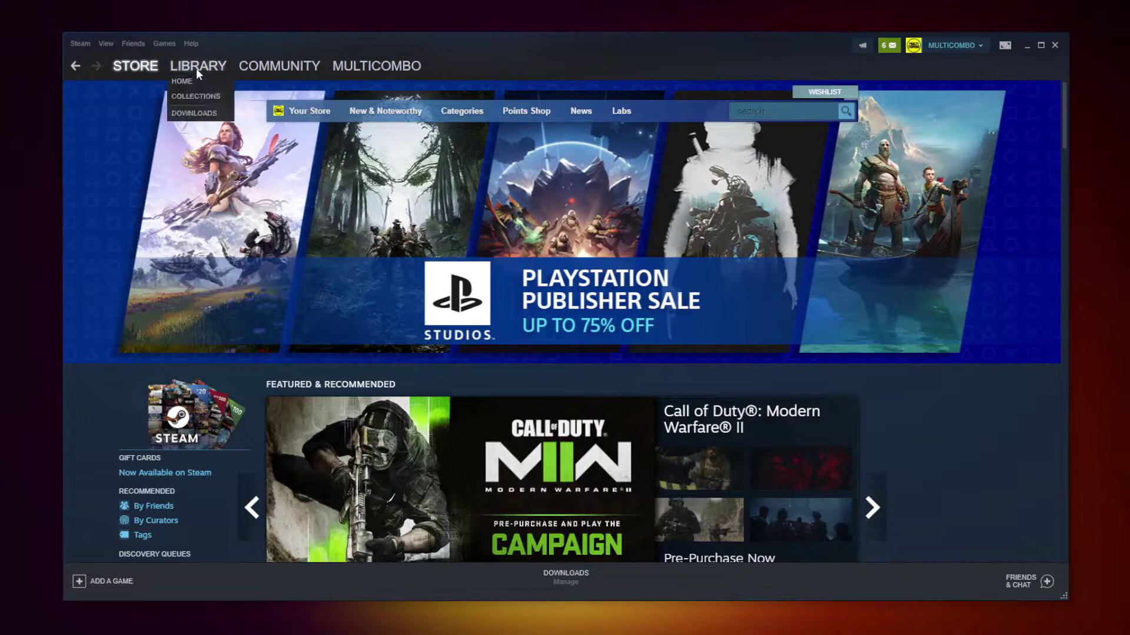
pyautogui.click(194, 67)
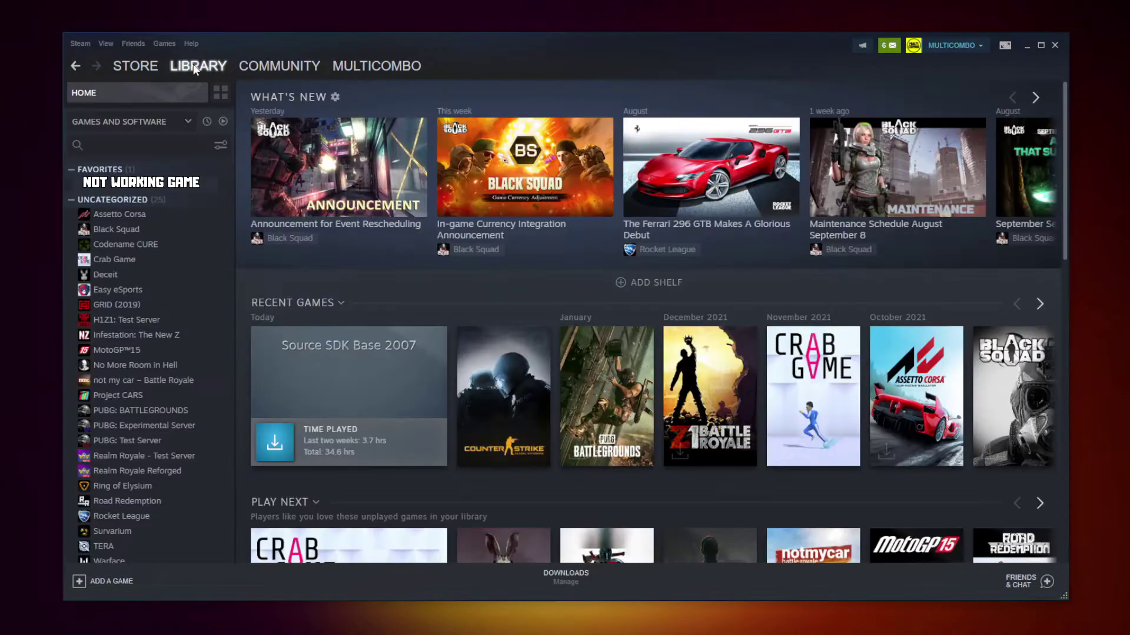
pyautogui.rightClick(211, 187)
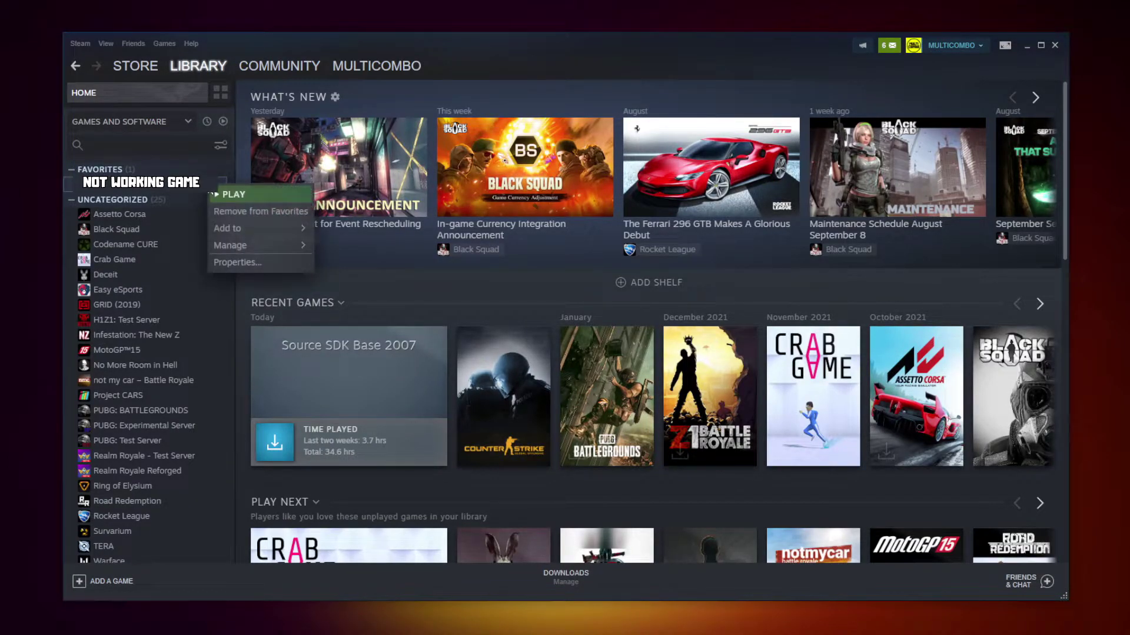
pyautogui.click(252, 263)
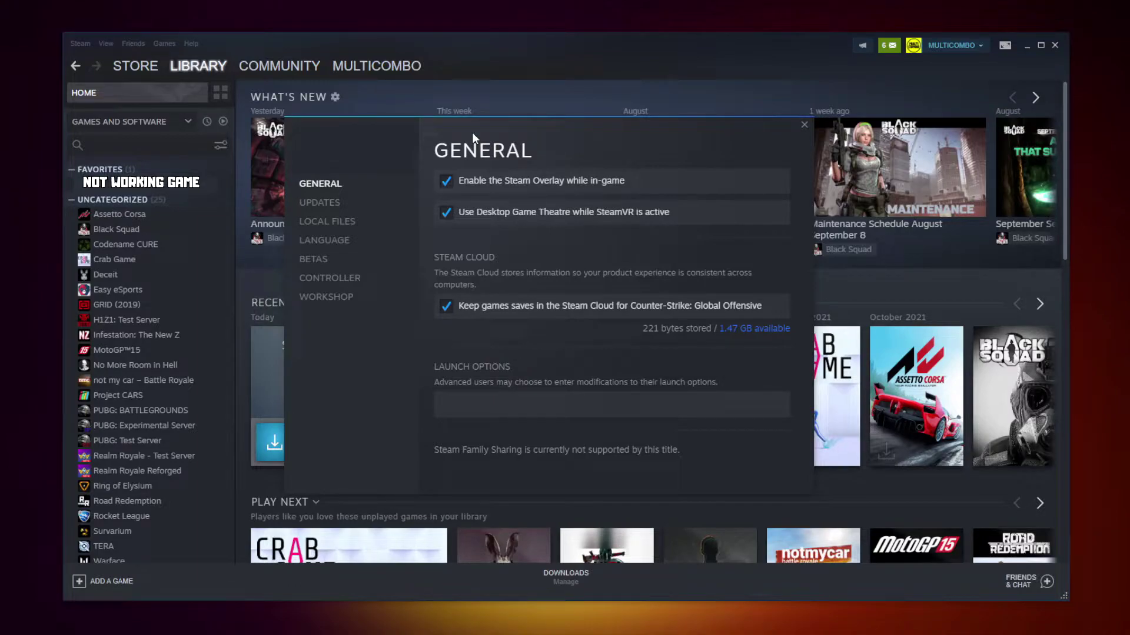
pyautogui.click(333, 227)
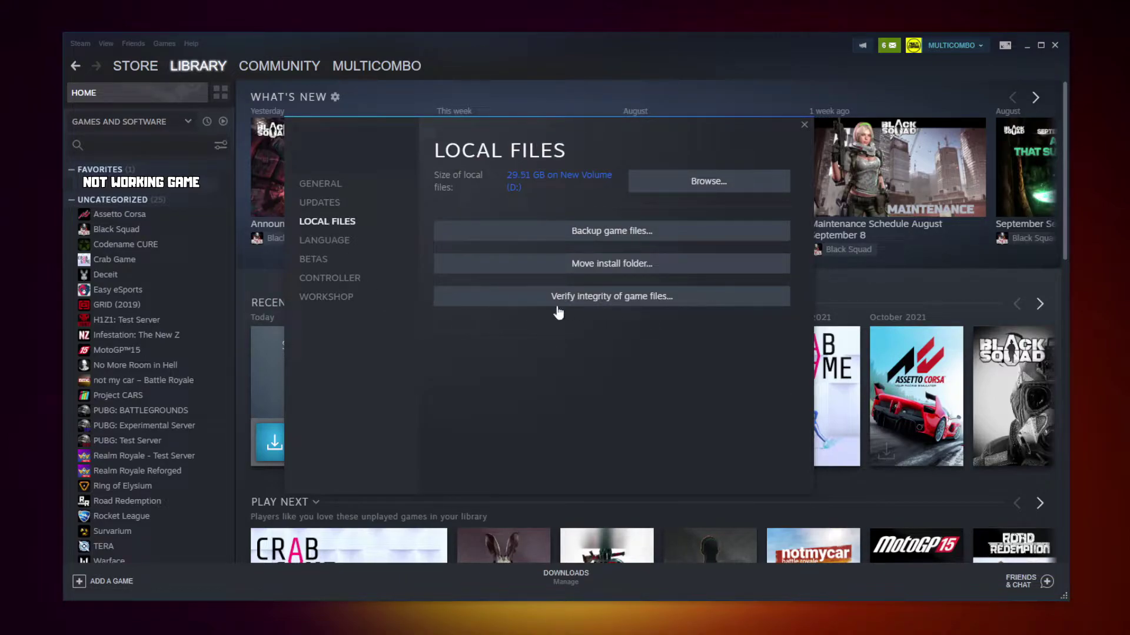
pyautogui.click(616, 302)
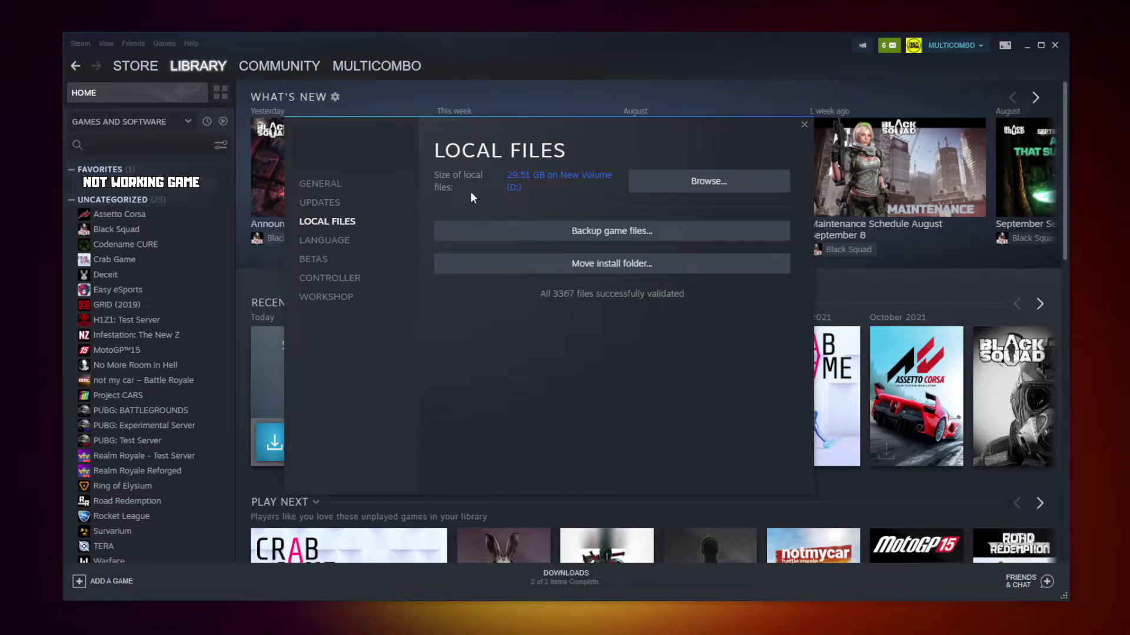
# Browse to the game's local install folder and show the properties of its application file
pyautogui.click(714, 187)
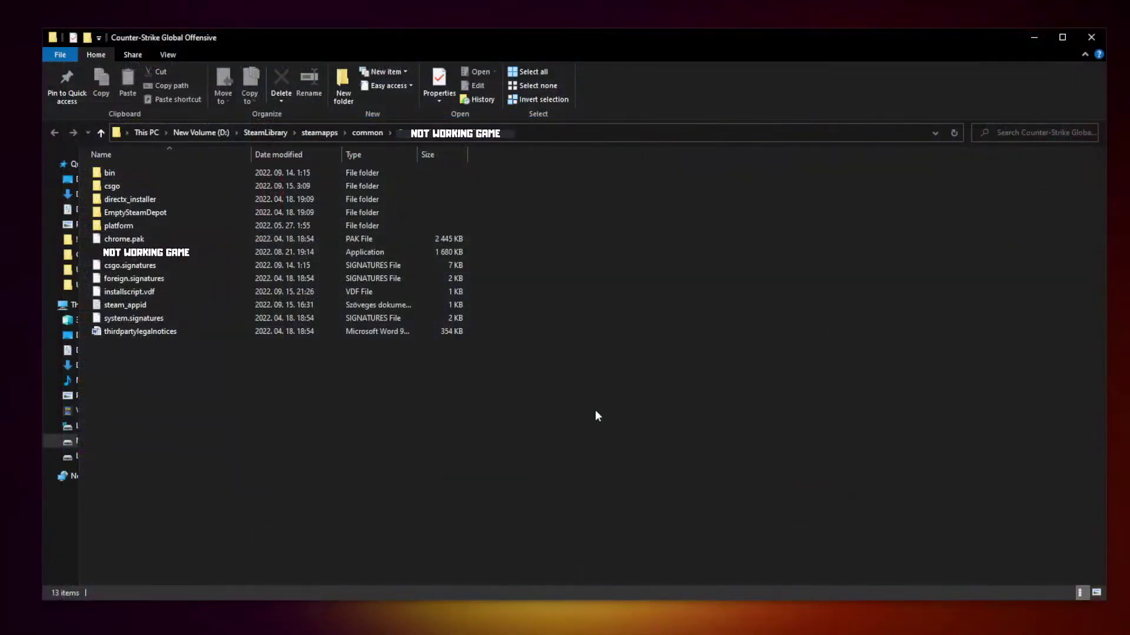
pyautogui.click(149, 257)
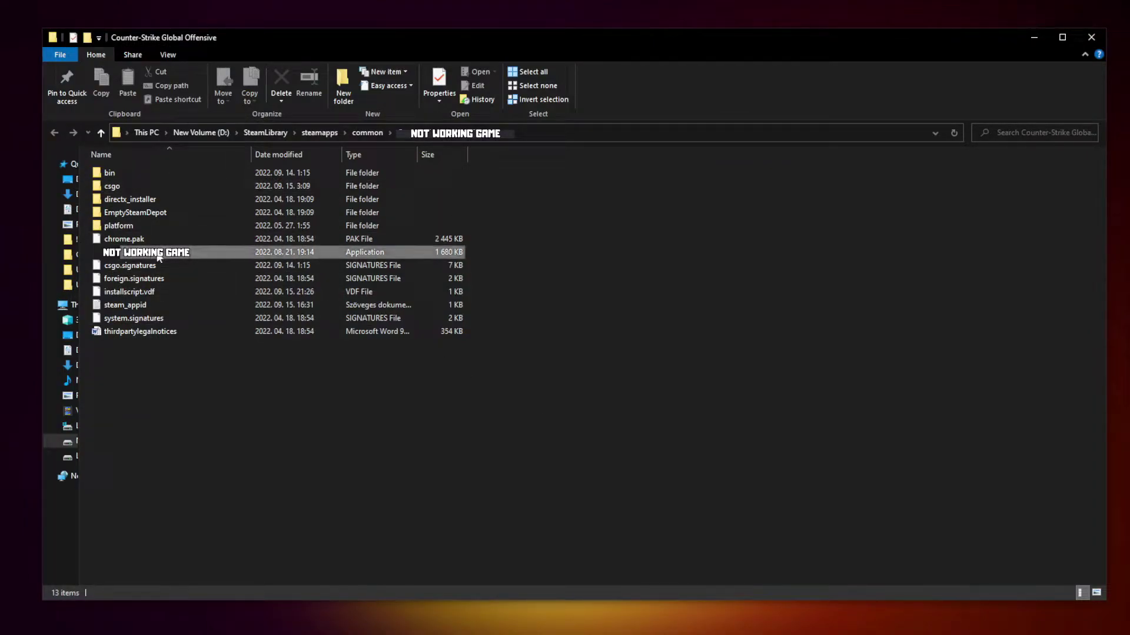
pyautogui.rightClick(226, 255)
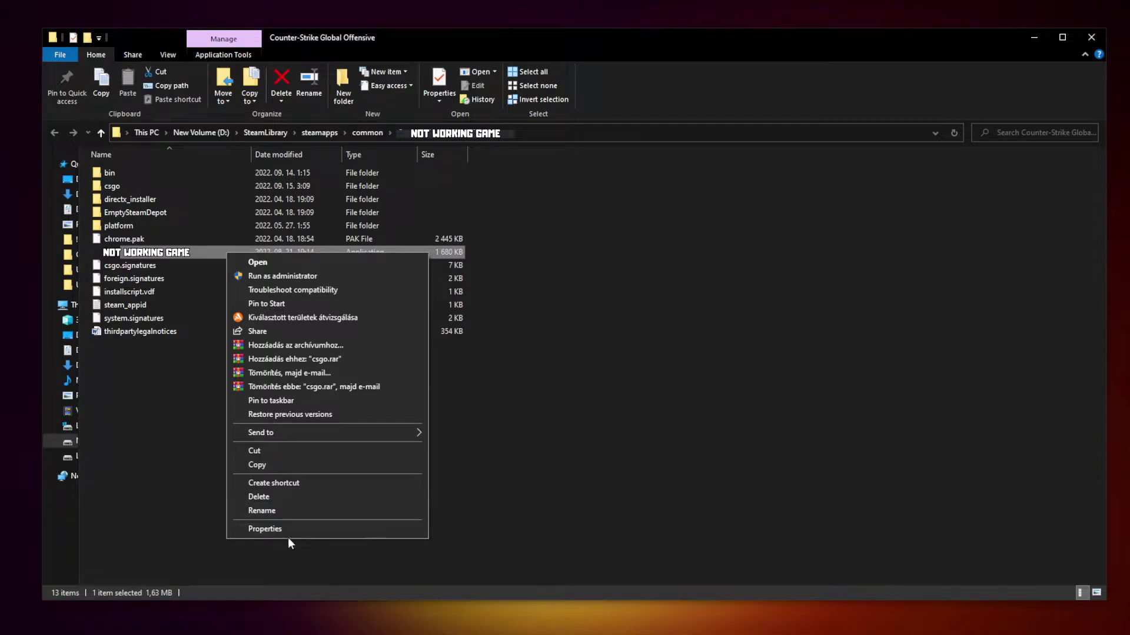
pyautogui.click(326, 527)
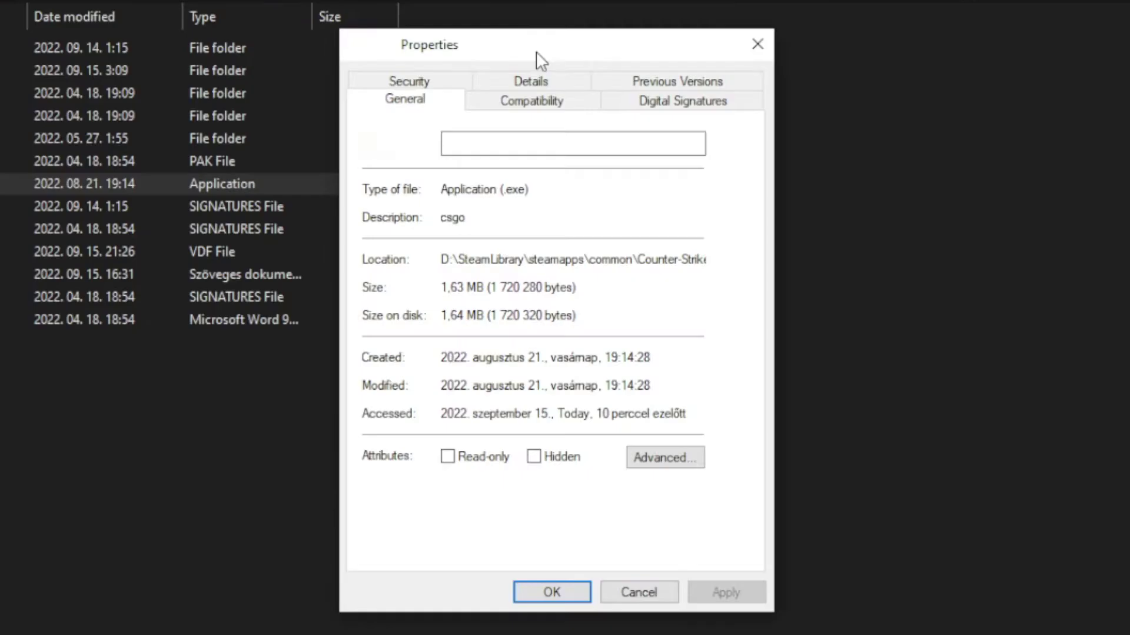
# Set the game's application to run in Windows 8 compatibility mode, with fullscreen optimizations disabled and administrator rights, and apply the settings
pyautogui.click(538, 109)
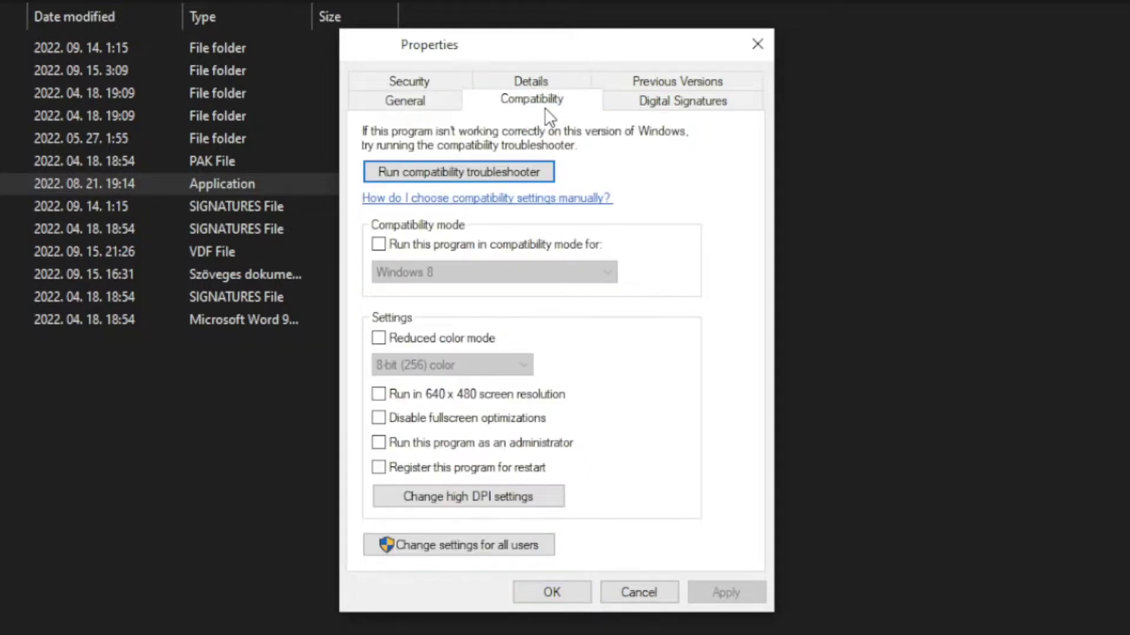
pyautogui.click(380, 247)
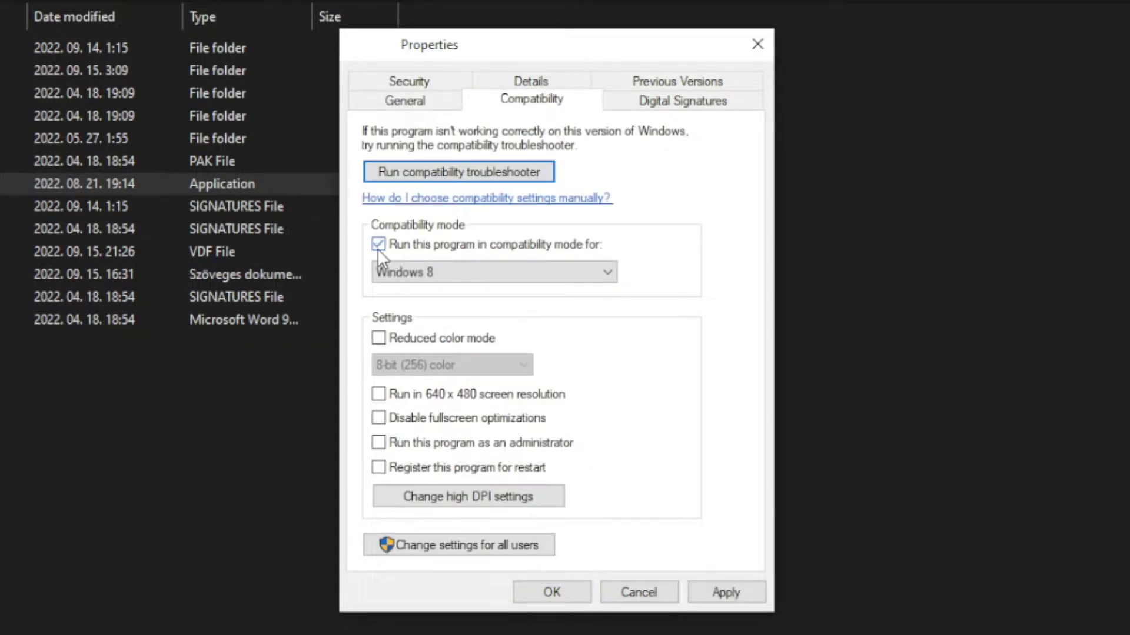
pyautogui.click(437, 268)
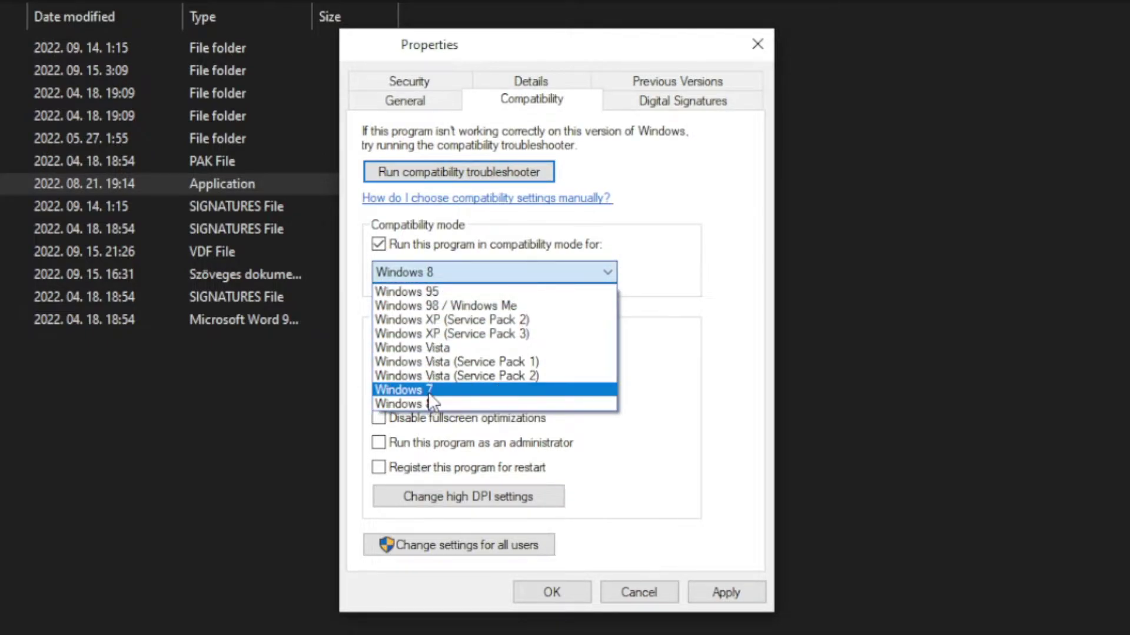
pyautogui.click(436, 405)
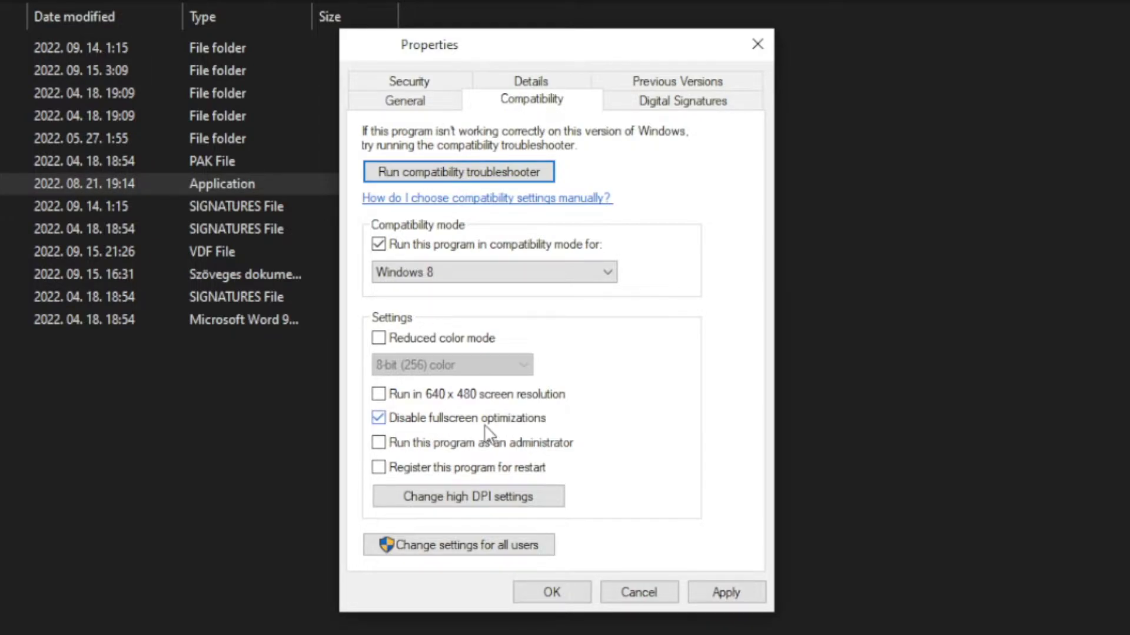
pyautogui.click(546, 447)
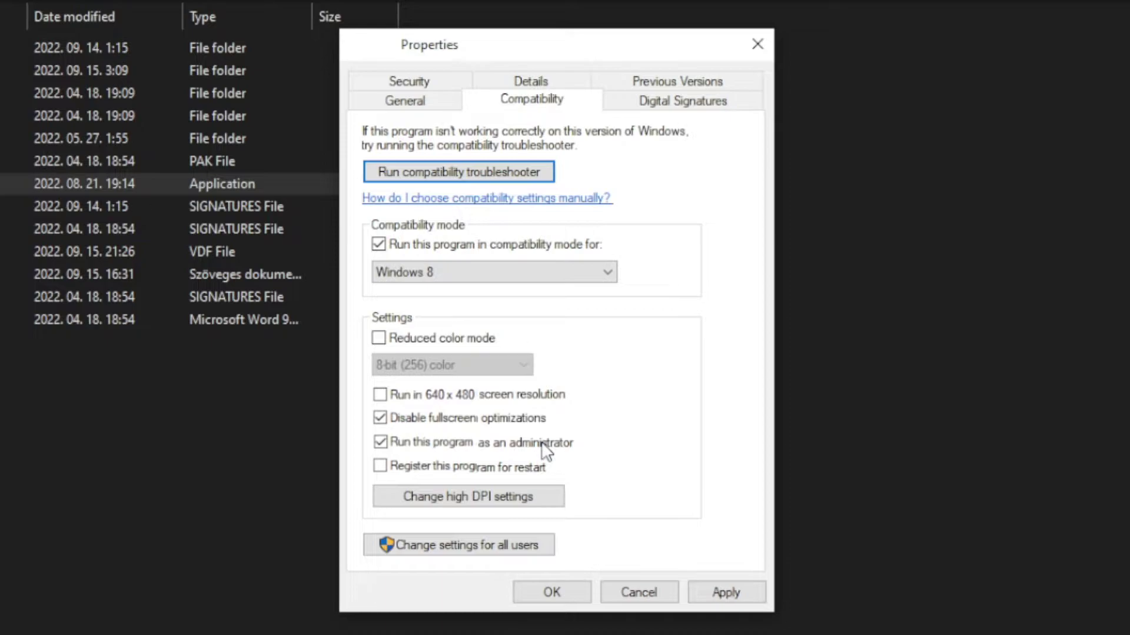
pyautogui.click(731, 592)
pyautogui.click(551, 595)
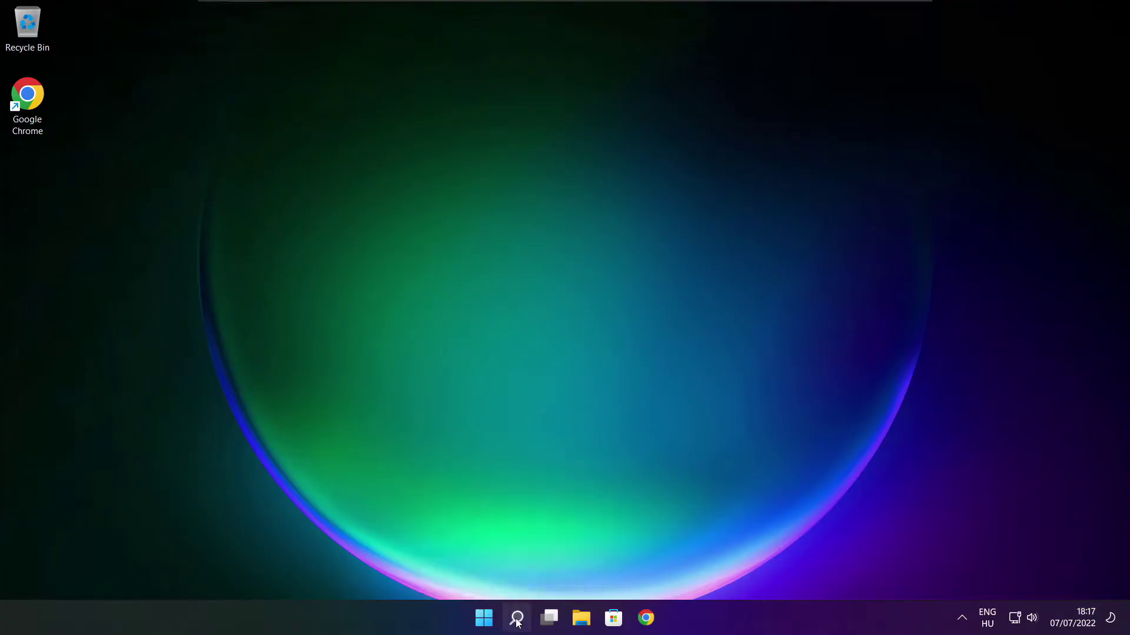
# Search Windows for "updates", check for new updates in Windows Update, and close Settings
pyautogui.click(516, 618)
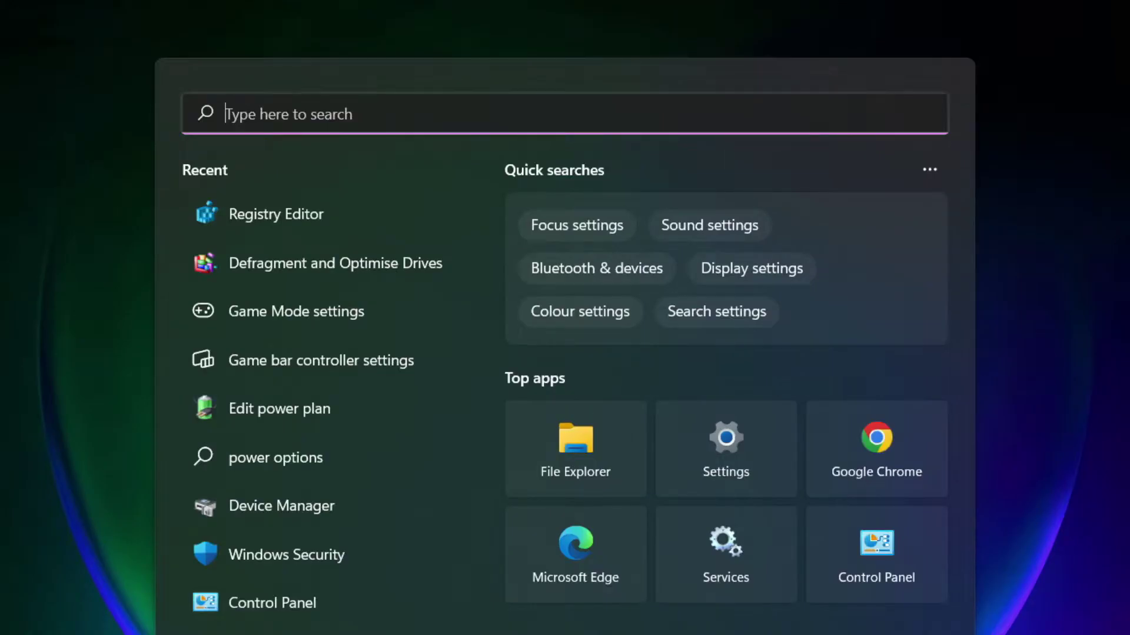
pyautogui.write('u')
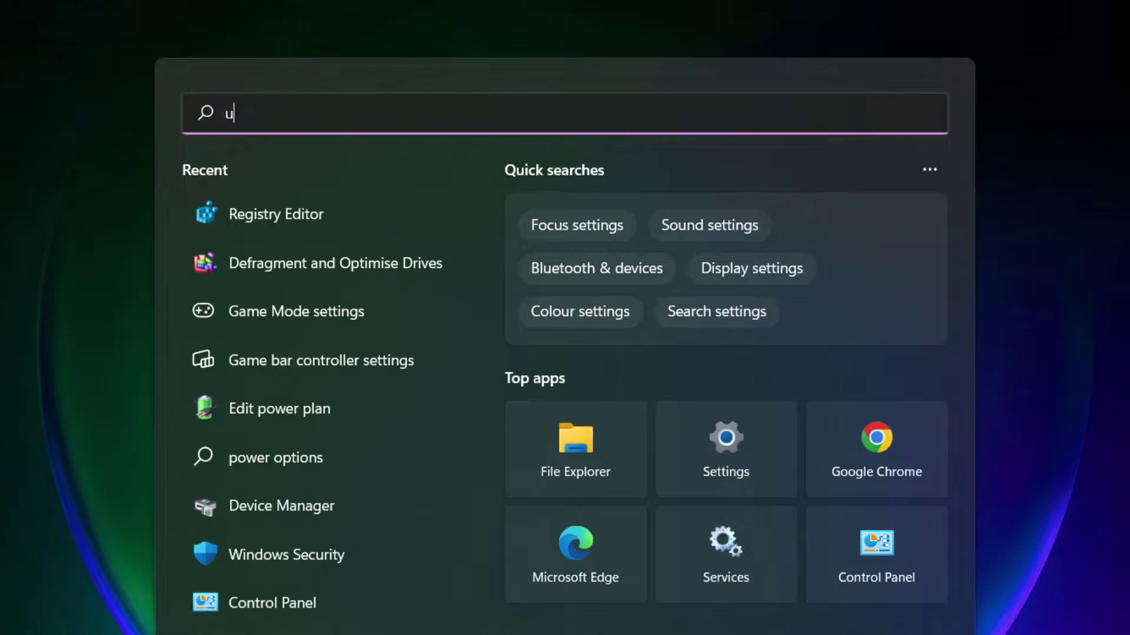
pyautogui.write('pdates')
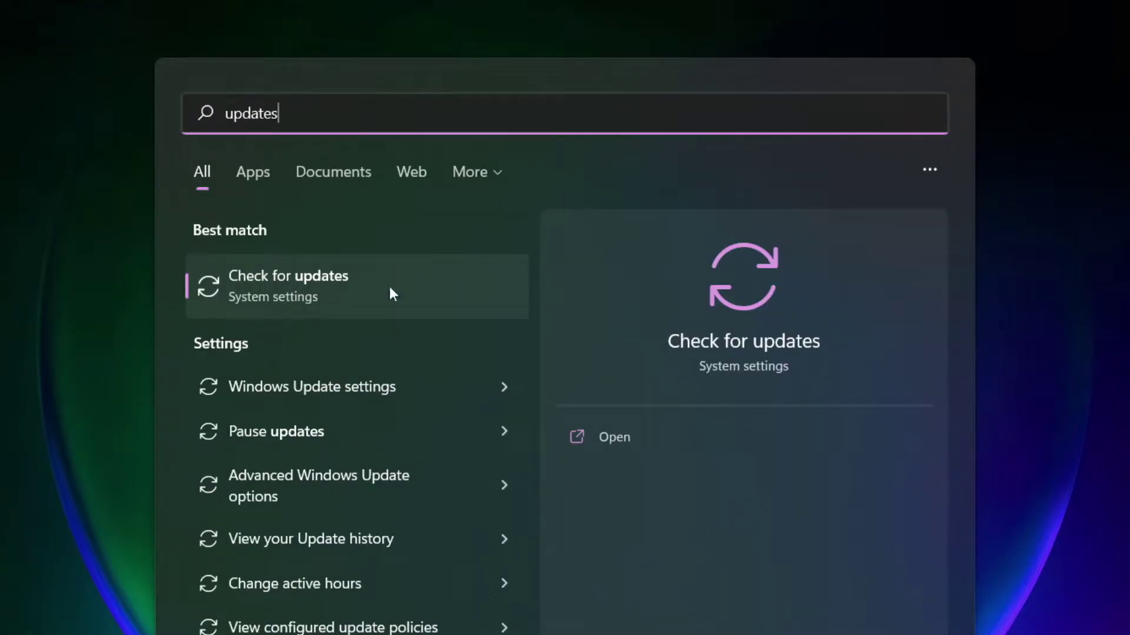
pyautogui.click(347, 294)
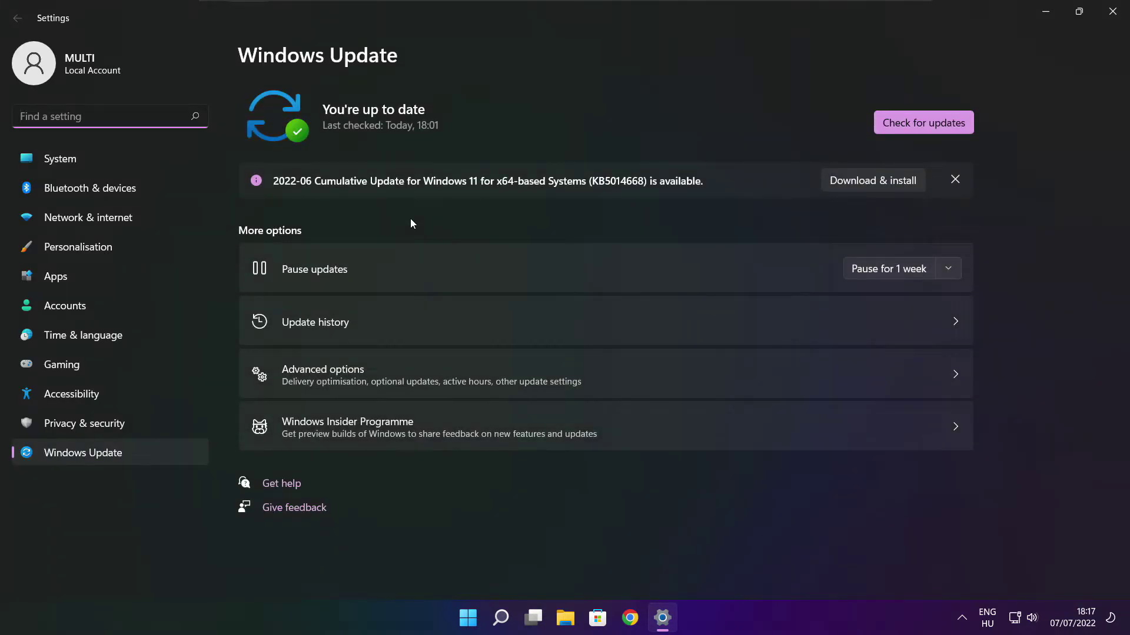
pyautogui.click(923, 123)
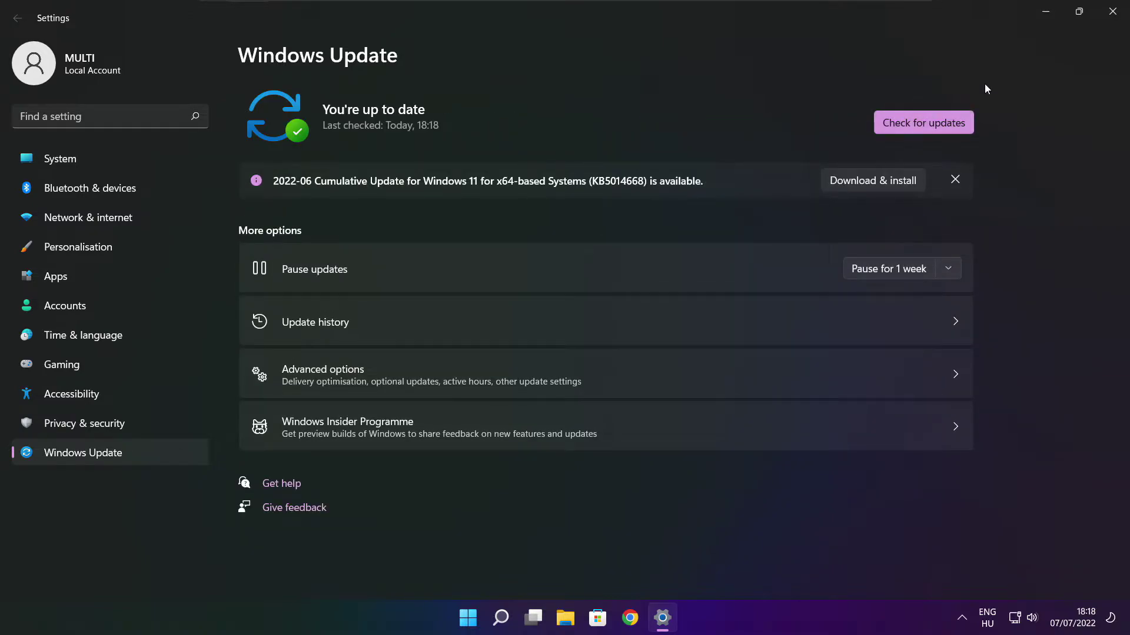
pyautogui.click(1112, 14)
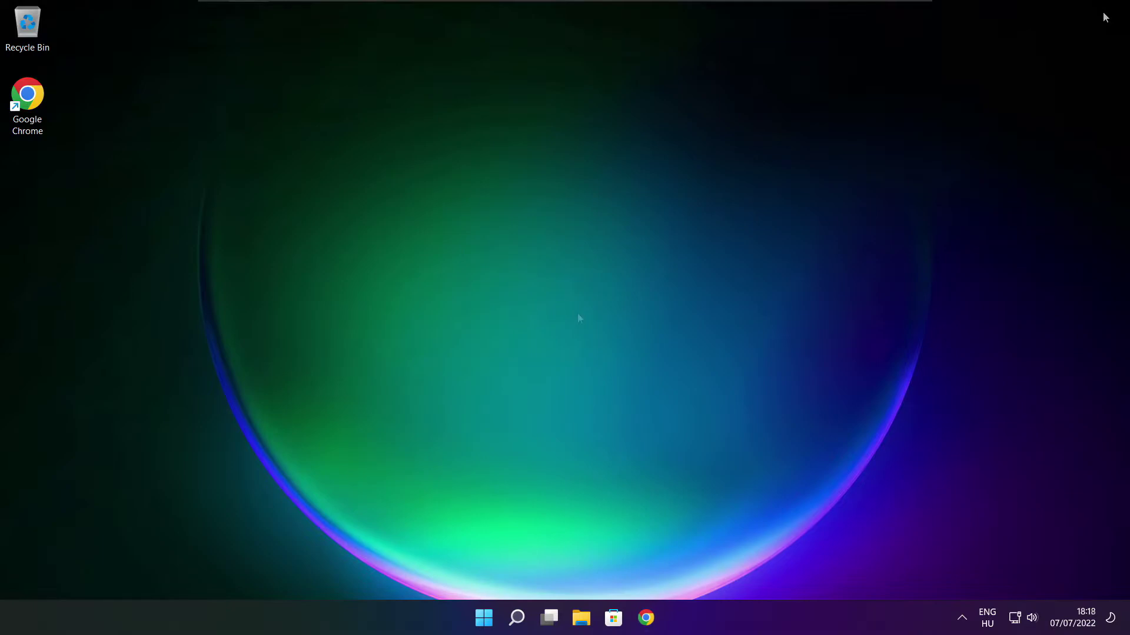
# Switch to Google Chrome and download the English DirectX End-User Runtime Web Installer from the Microsoft Download Center
pyautogui.click(646, 619)
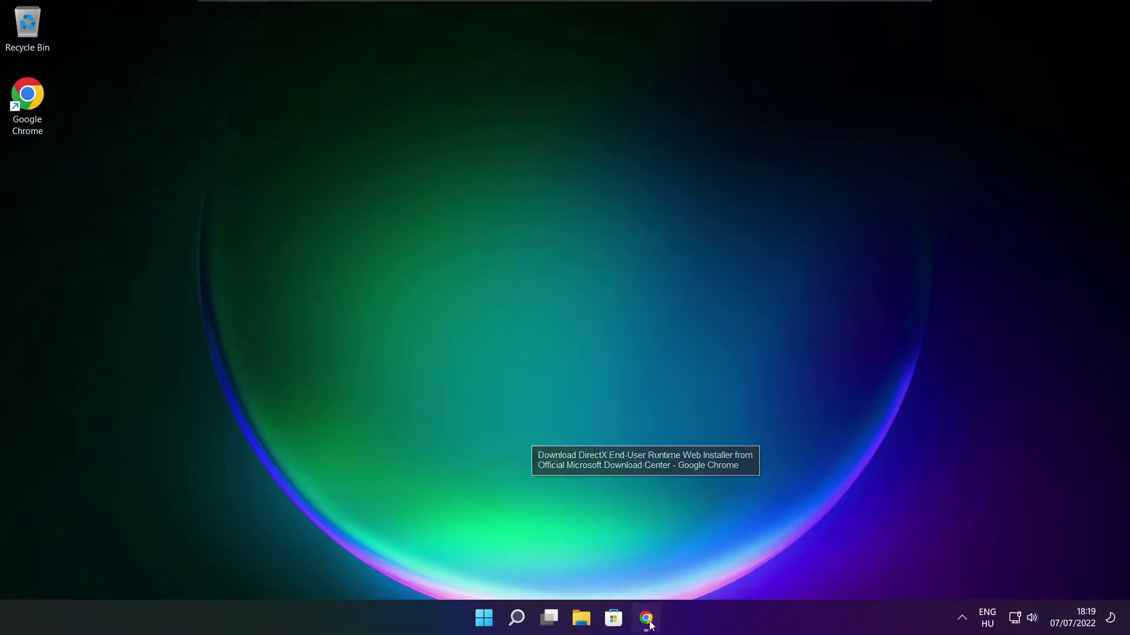
pyautogui.hotkey('ctrl', 'l')
pyautogui.press('End')
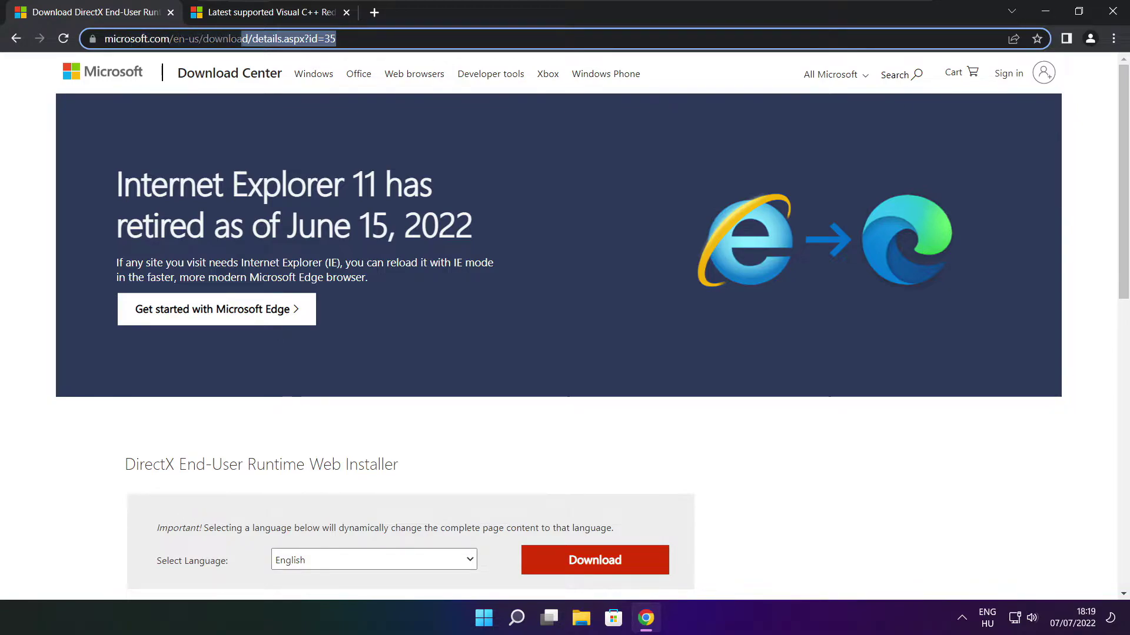
pyautogui.click(406, 425)
pyautogui.scroll(-4, 451, 262)
pyautogui.moveTo(419, 245); pyautogui.dragTo(478, 246)
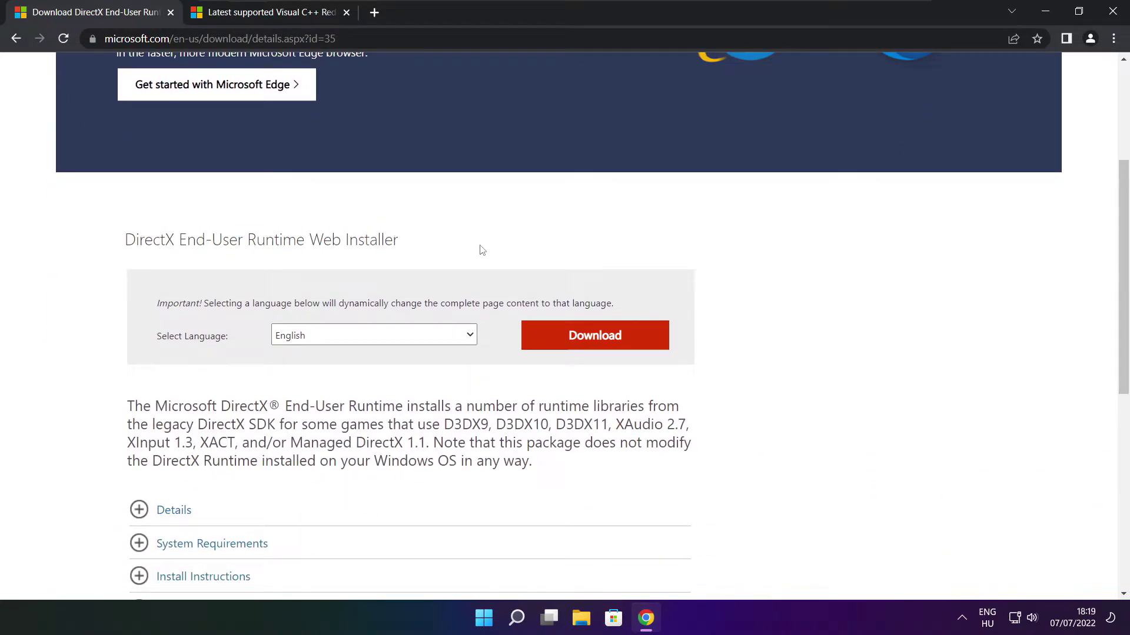
pyautogui.click(599, 339)
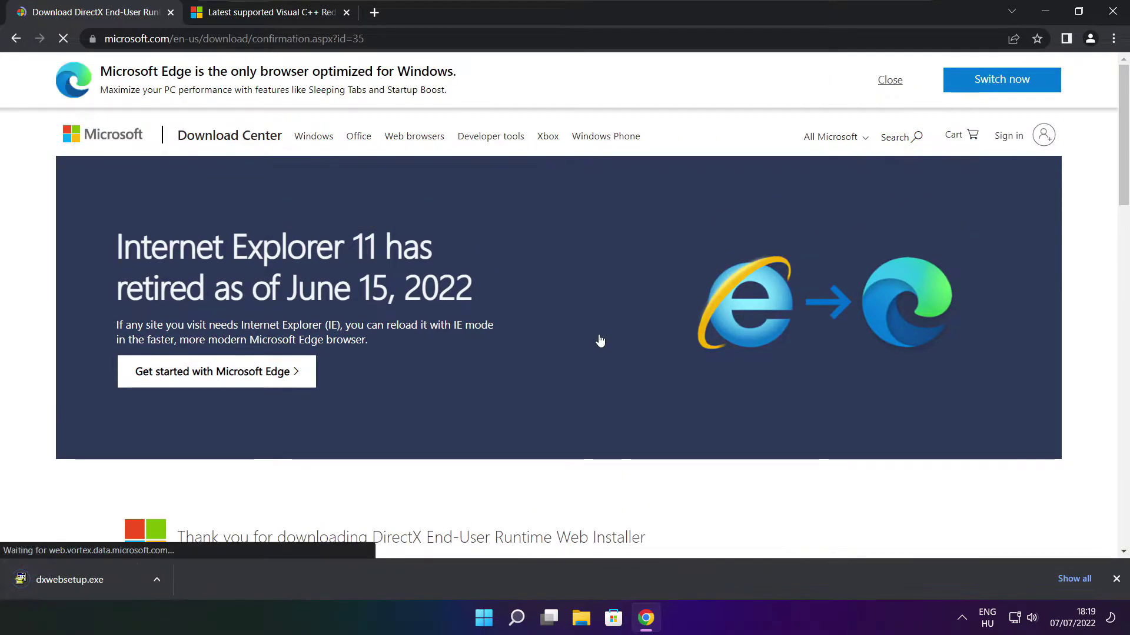
# Install the DirectX runtime components with dxwebsetup.exe, accepting the license agreement and declining the Bing Bar, and finish the setup
pyautogui.click(105, 581)
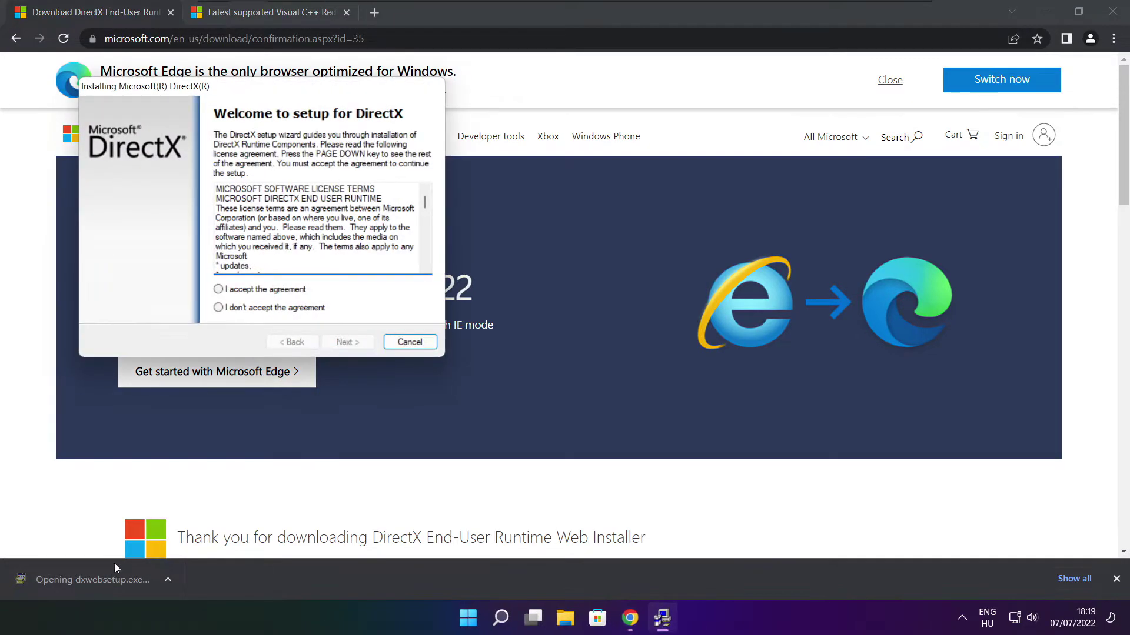
pyautogui.moveTo(279, 112); pyautogui.dragTo(538, 170)
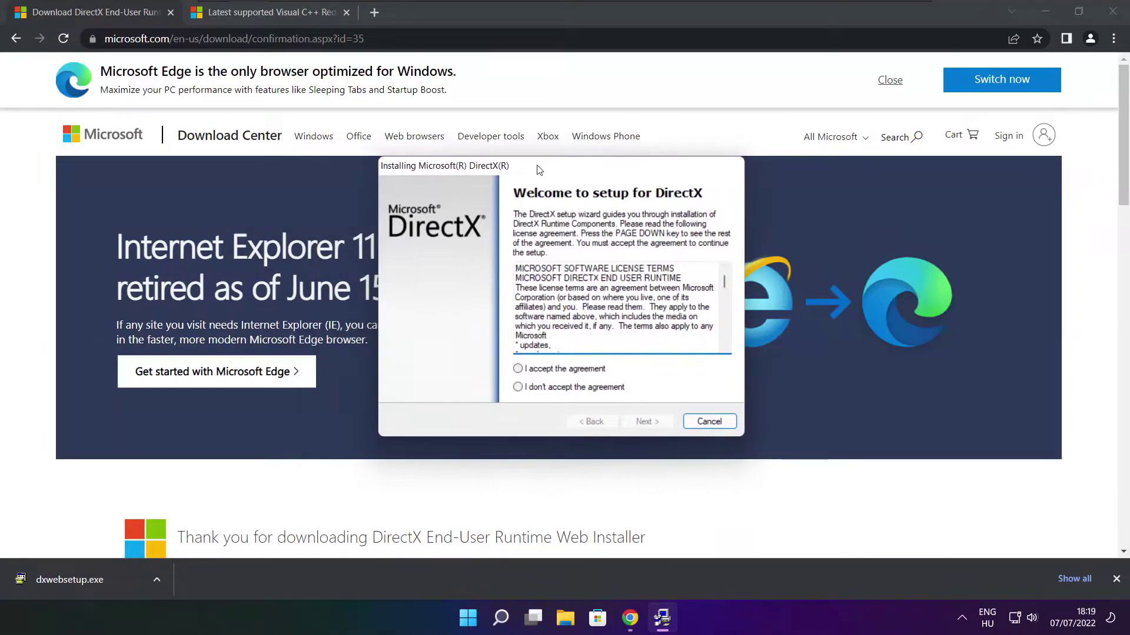
pyautogui.moveTo(725, 281); pyautogui.dragTo(724, 352)
pyautogui.click(518, 369)
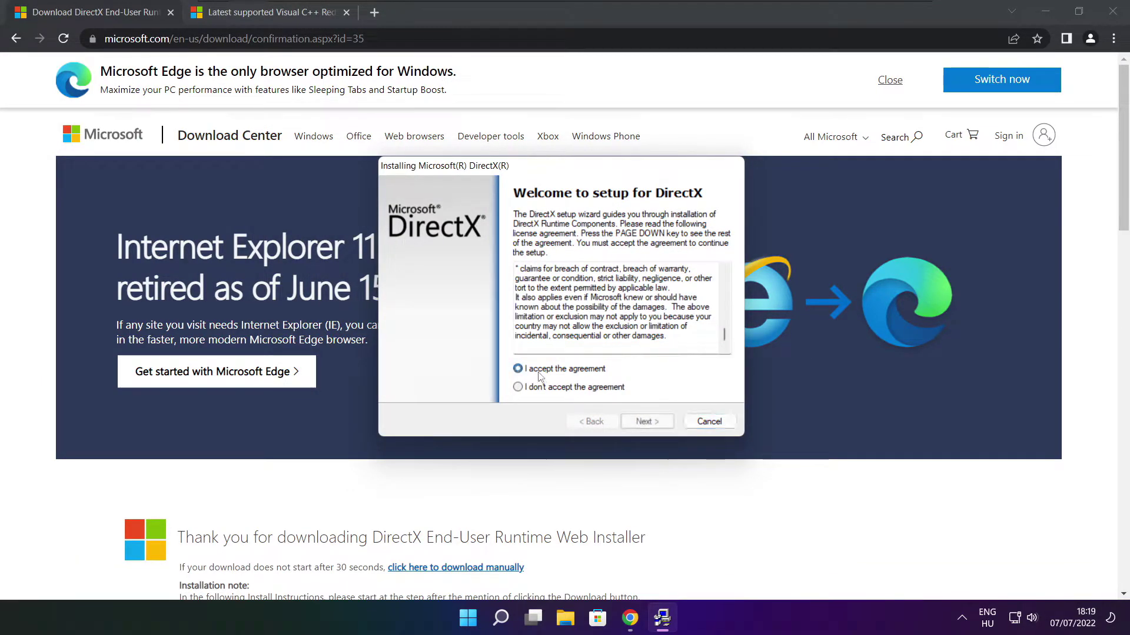
pyautogui.click(648, 422)
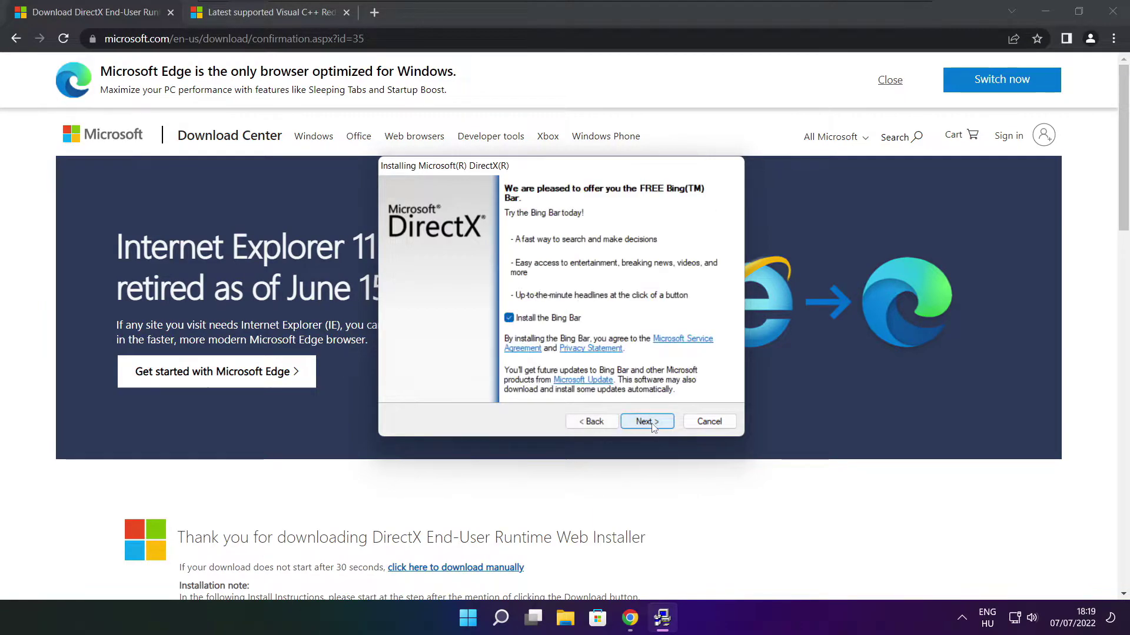
pyautogui.click(510, 320)
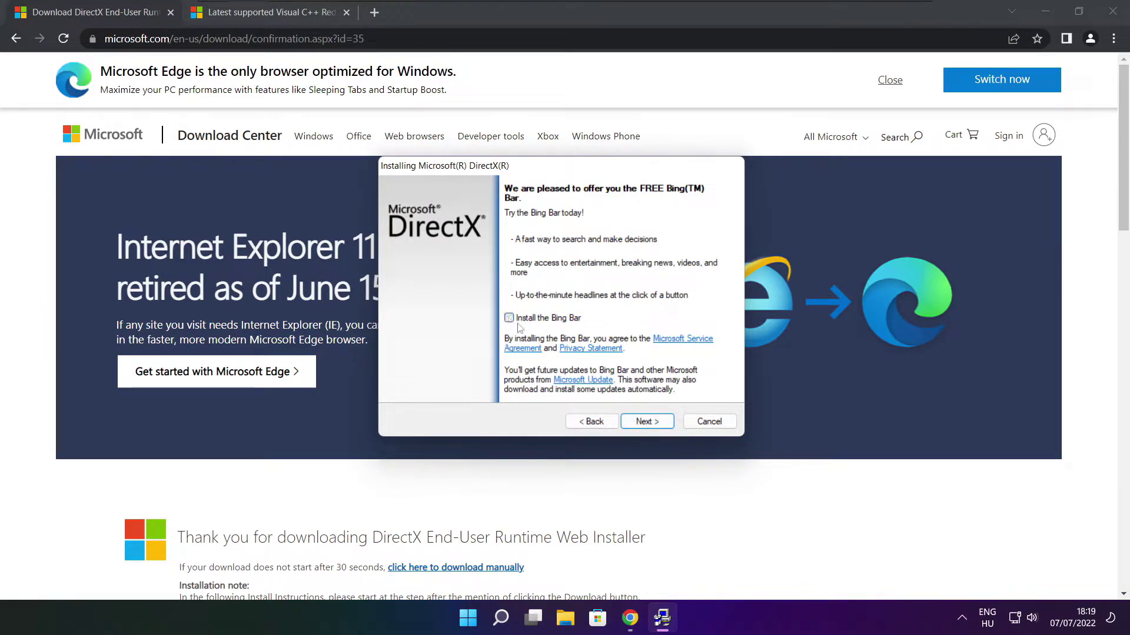
pyautogui.click(659, 426)
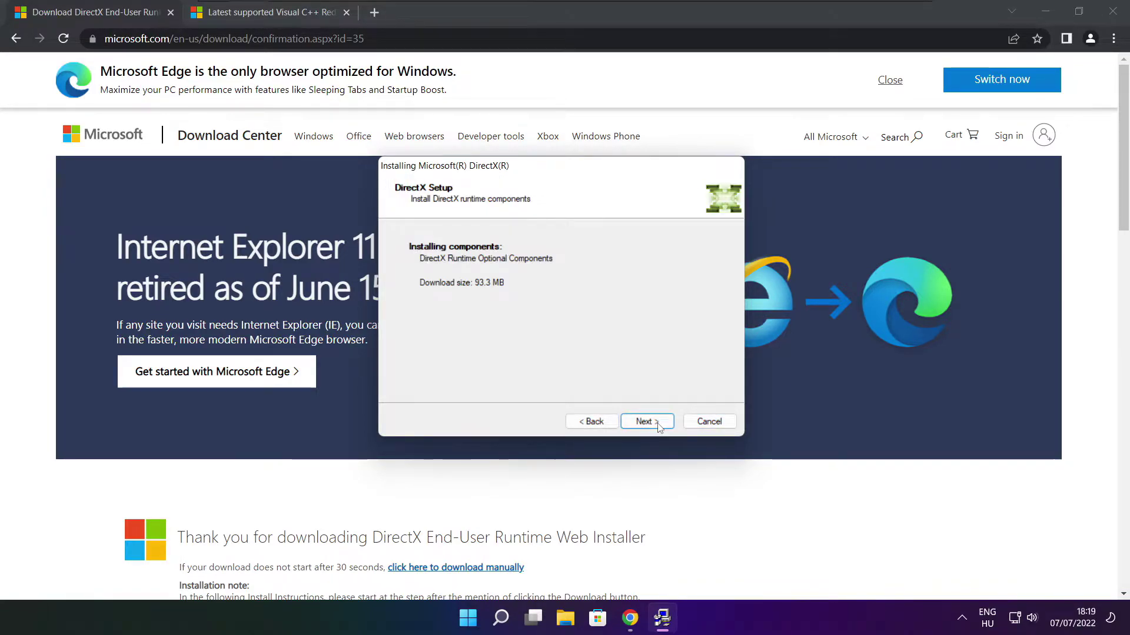
pyautogui.click(648, 423)
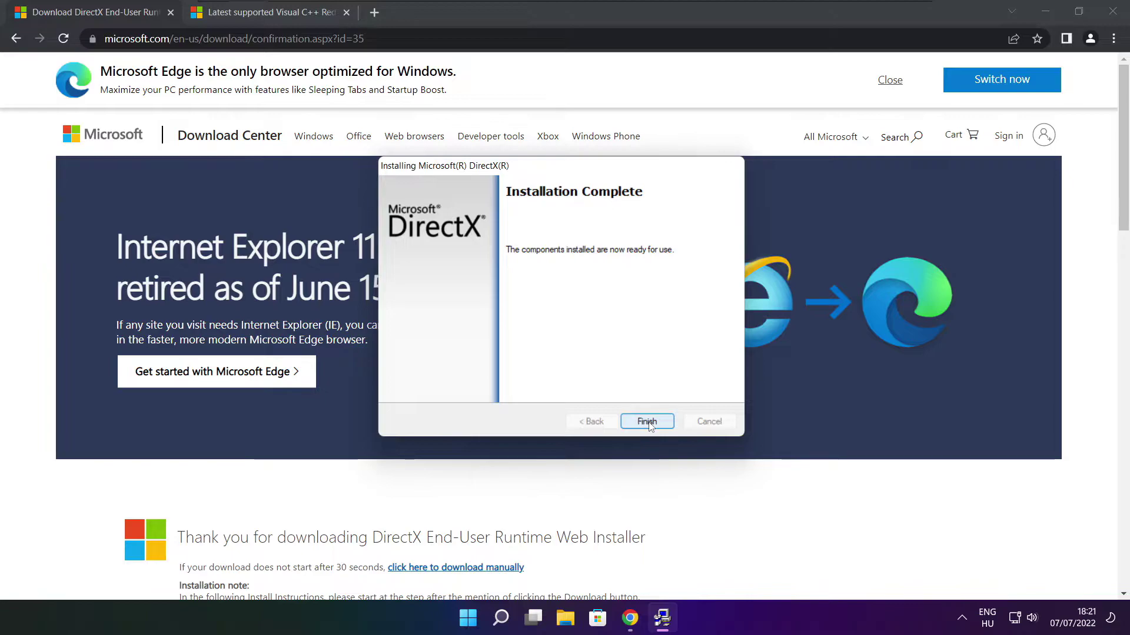
pyautogui.click(647, 422)
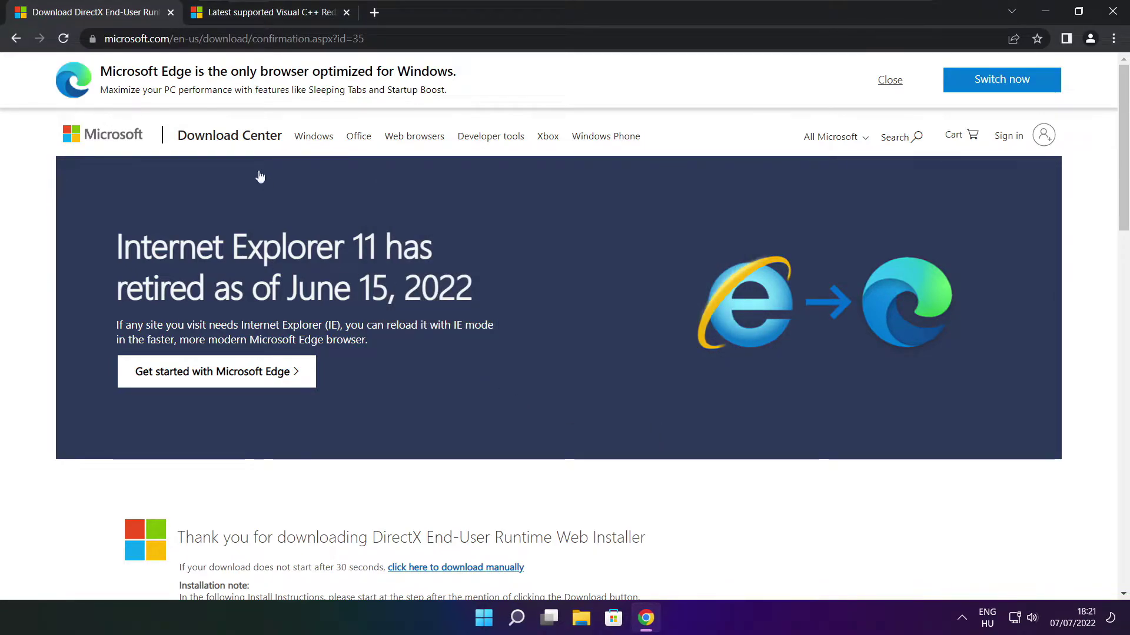
# Close the DirectX download page and download the ARM64, X86 and X64 Visual C++ Redistributables for Visual Studio 2015, 2017, 2019 and 2022
pyautogui.click(171, 13)
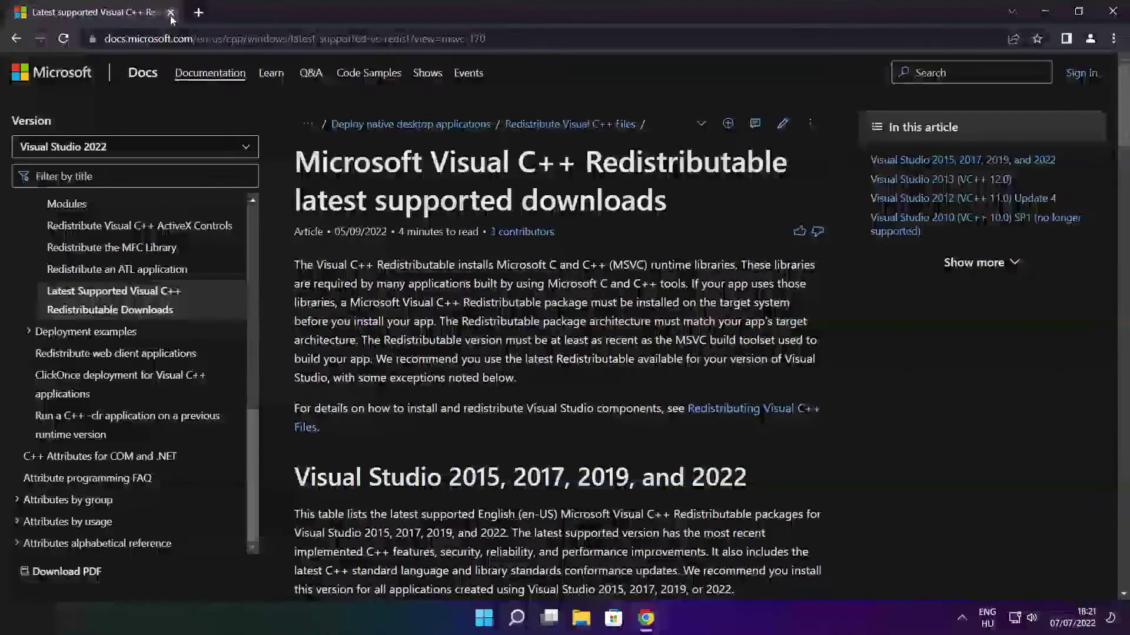
pyautogui.hotkey('ctrl', 'l')
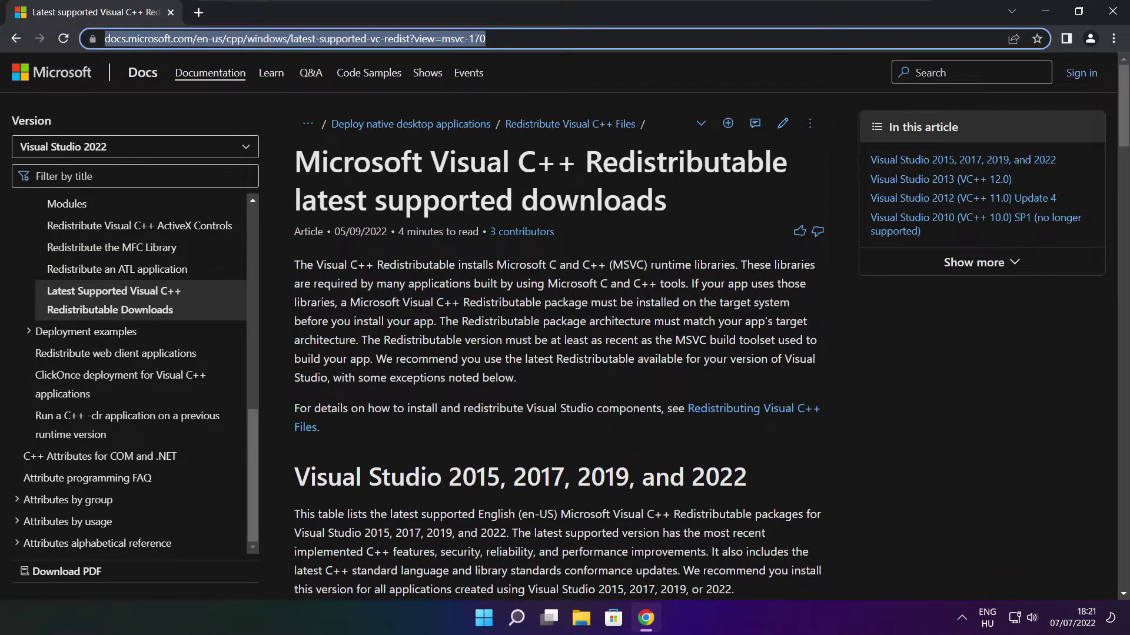
pyautogui.click(560, 72)
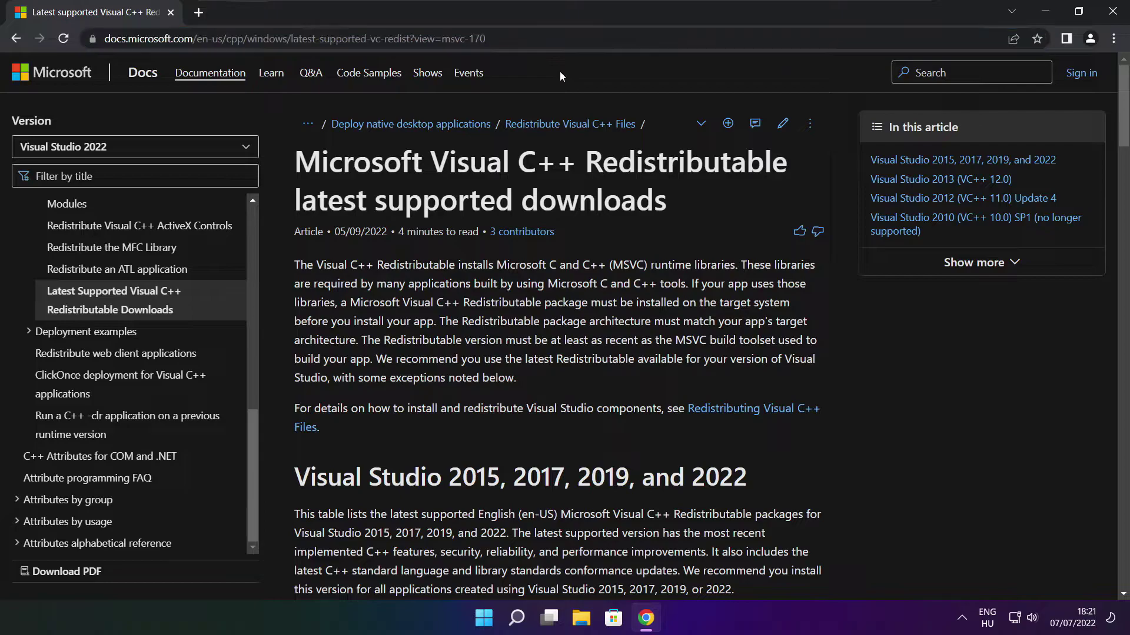
pyautogui.moveTo(1124, 112); pyautogui.dragTo(1117, 168)
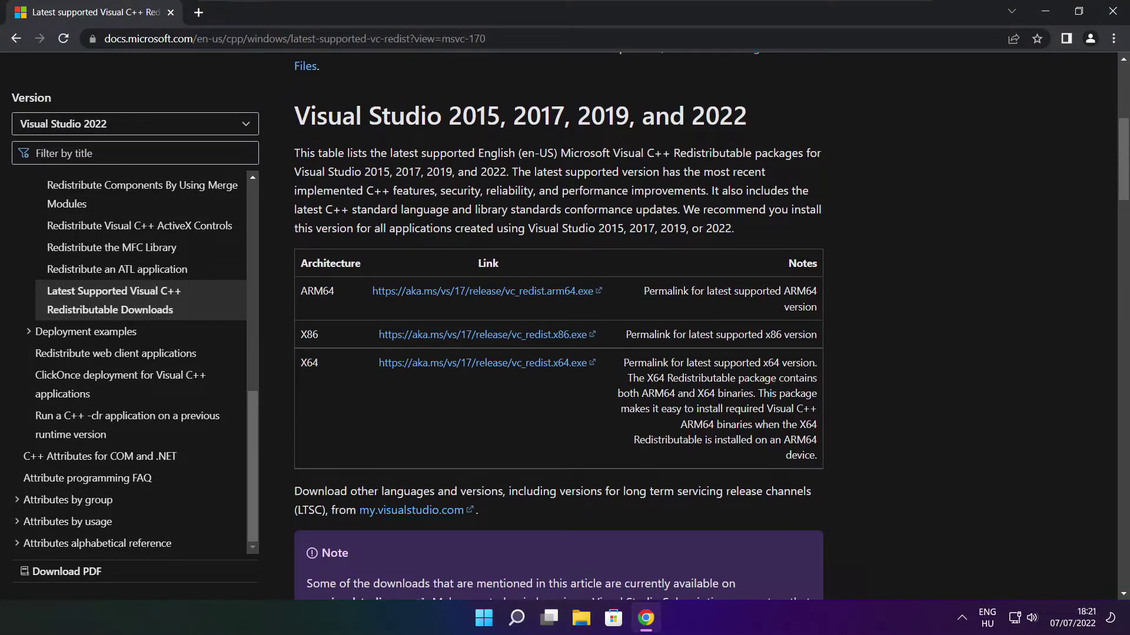
pyautogui.moveTo(298, 291); pyautogui.dragTo(759, 404)
pyautogui.click(759, 405)
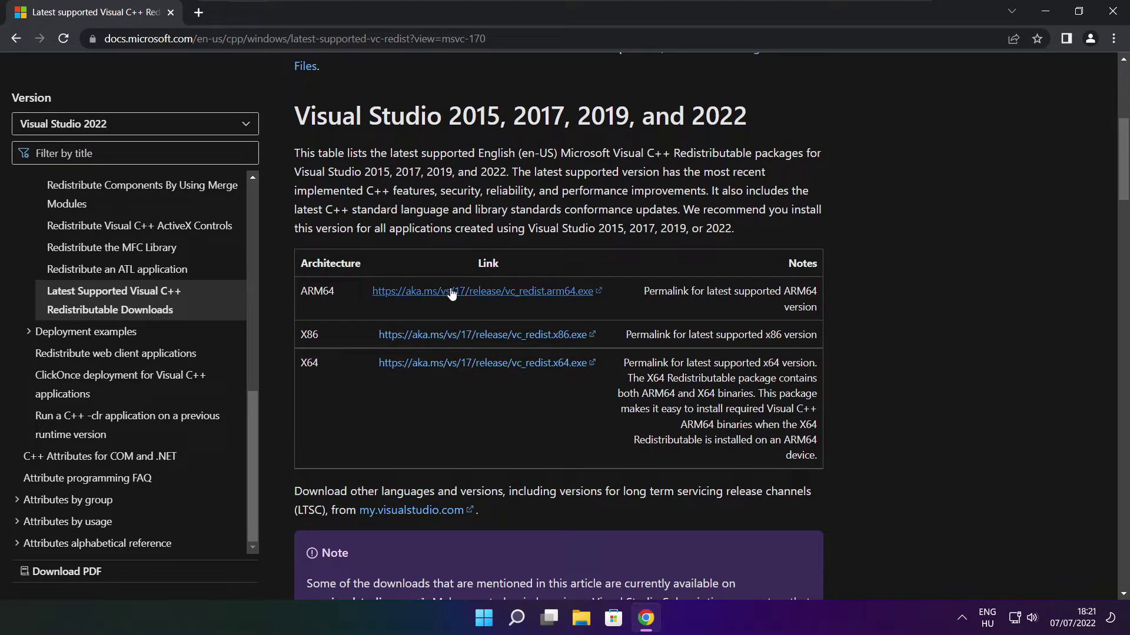
pyautogui.click(469, 296)
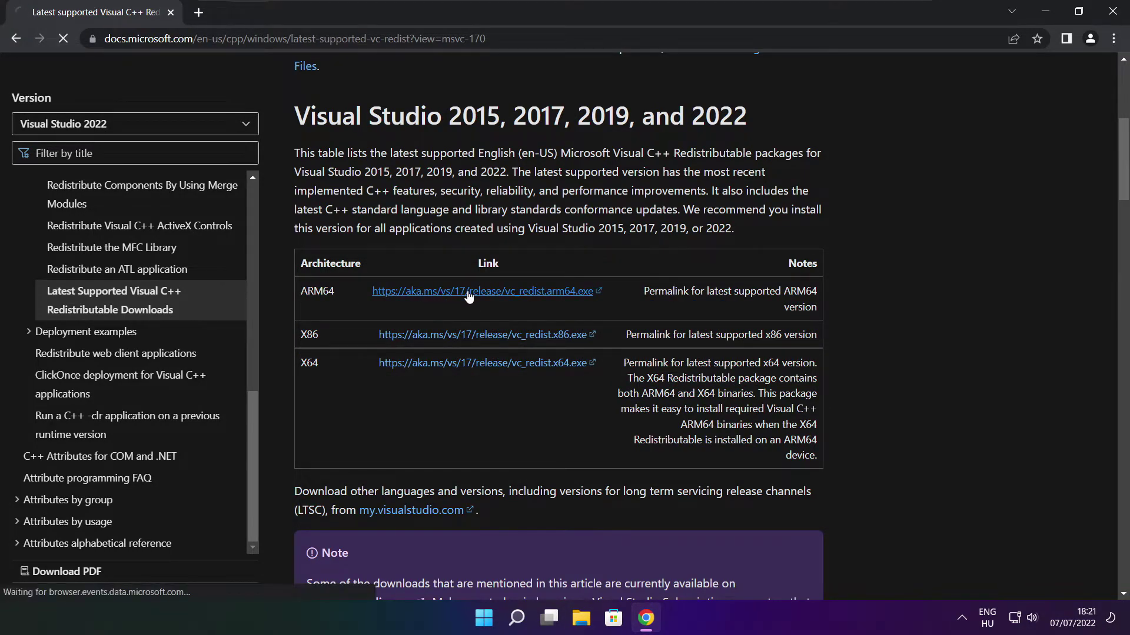
pyautogui.click(467, 335)
pyautogui.click(465, 363)
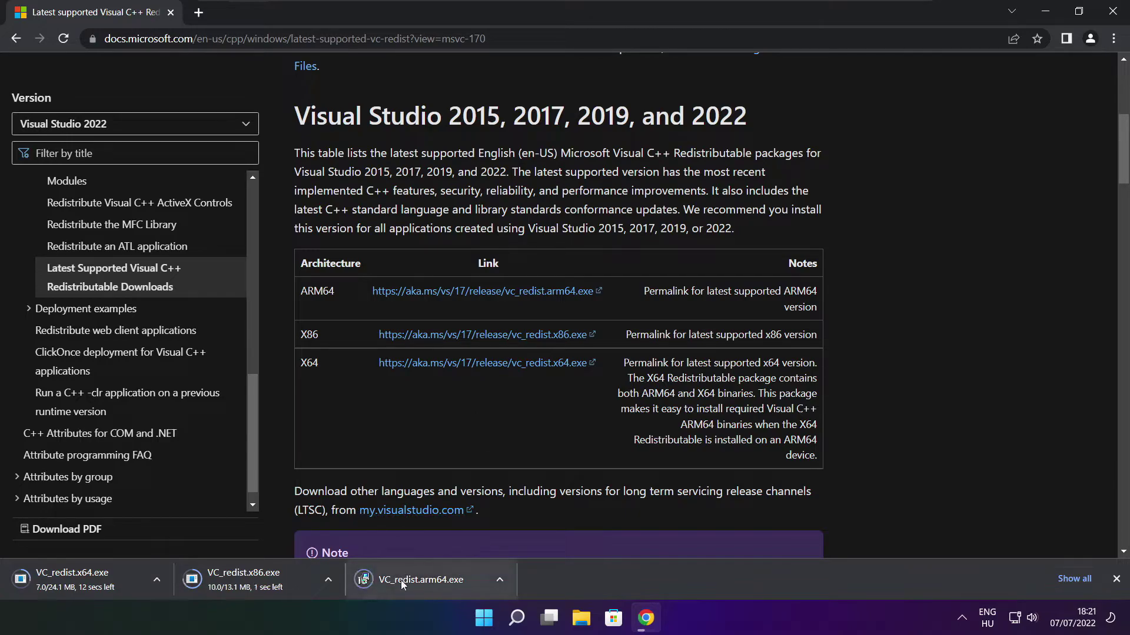
# Run the downloaded VC_redist.arm64.exe installer, accept the license terms, start the installation and close the setup window
pyautogui.click(430, 584)
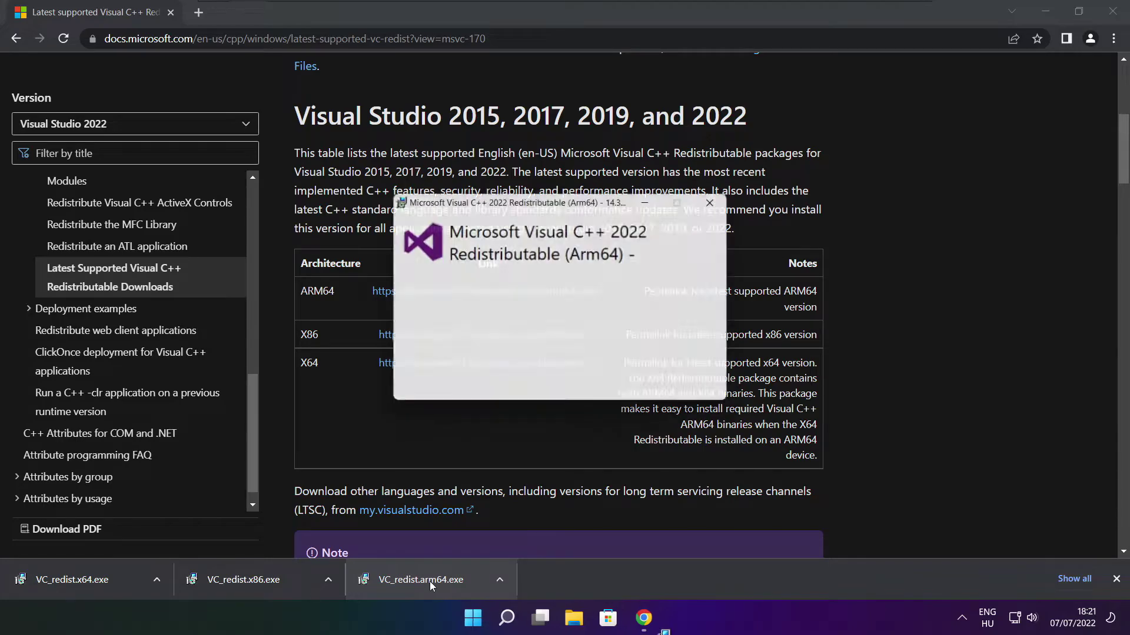
pyautogui.moveTo(726, 292); pyautogui.dragTo(725, 346)
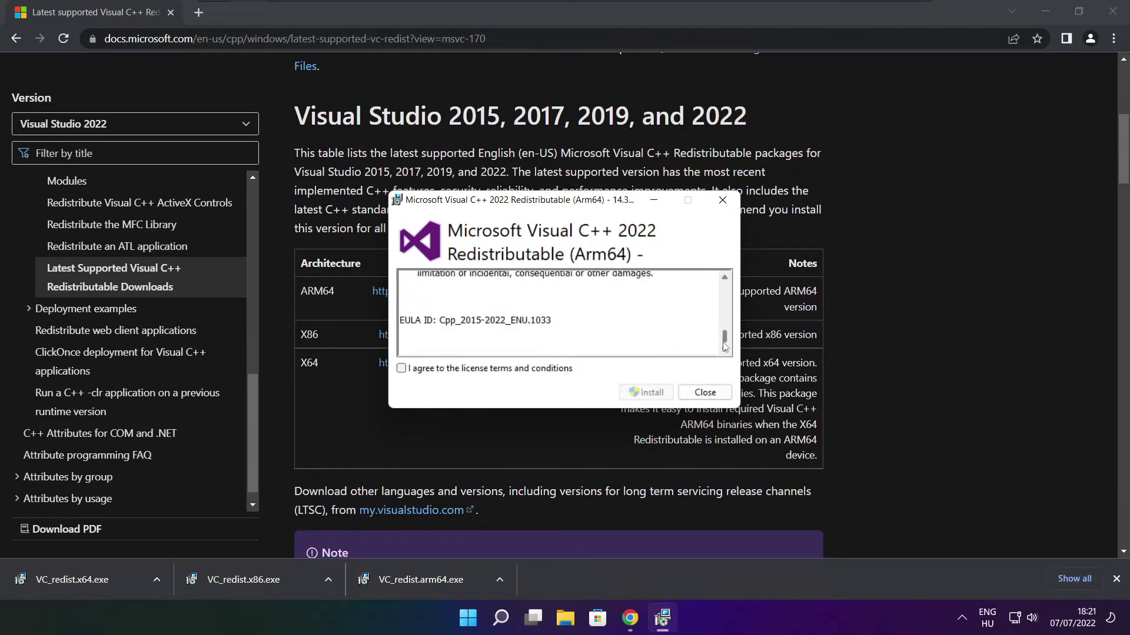
pyautogui.click(401, 369)
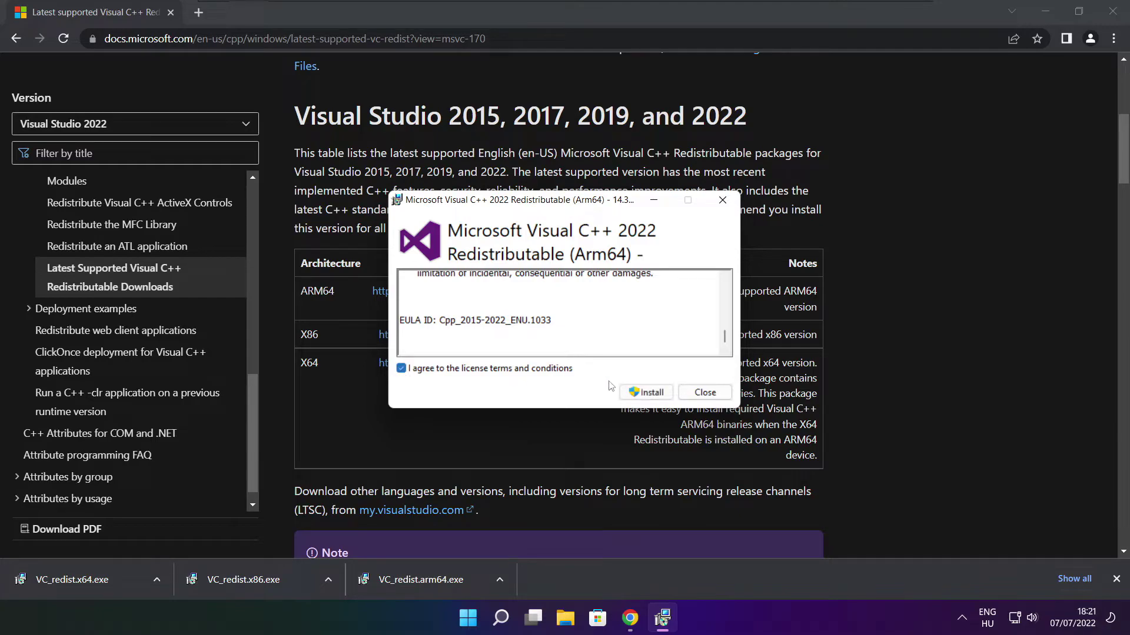
pyautogui.click(646, 393)
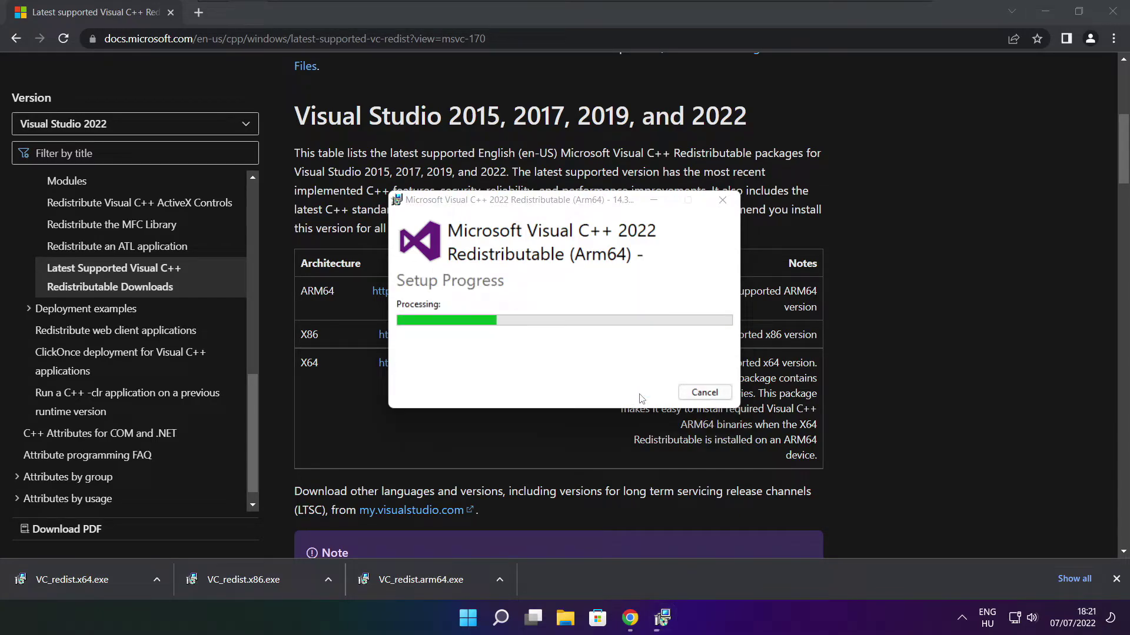
pyautogui.click(694, 394)
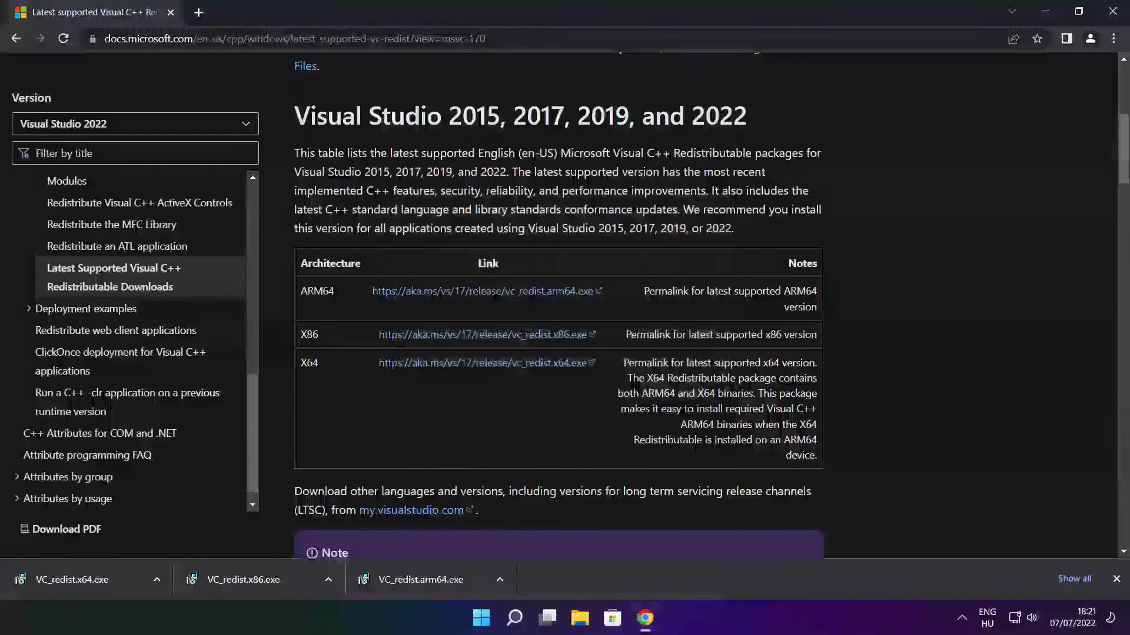
# Install the x86 Visual C++ 2015-2022 Redistributable from VC_redist.x86.exe, accepting the license terms, and close its setup
pyautogui.click(268, 581)
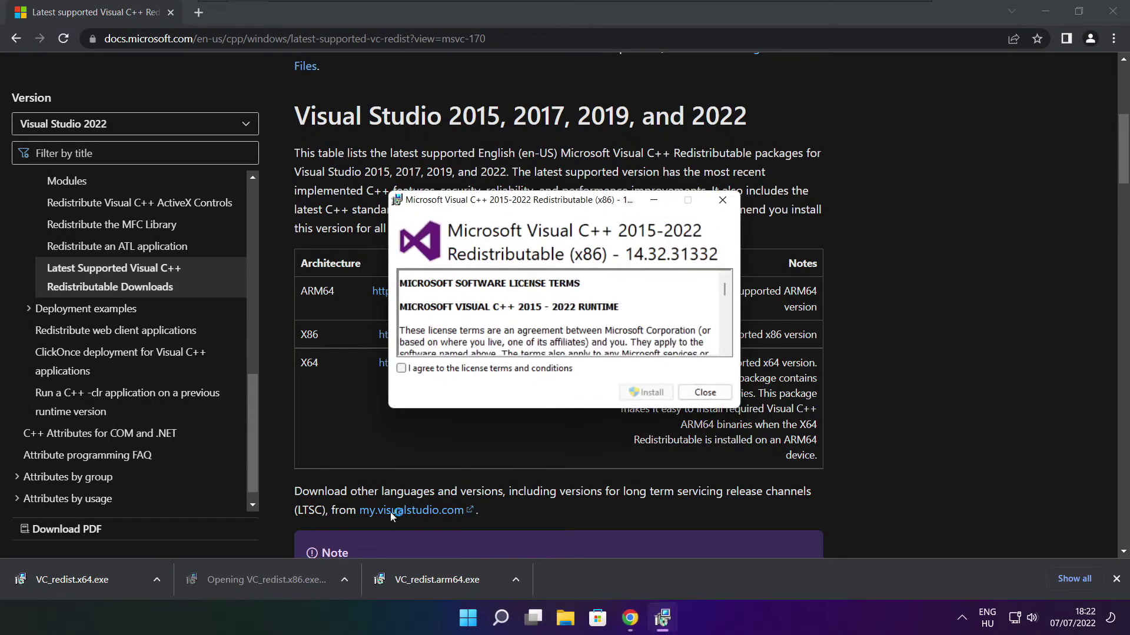
pyautogui.moveTo(726, 292); pyautogui.dragTo(725, 345)
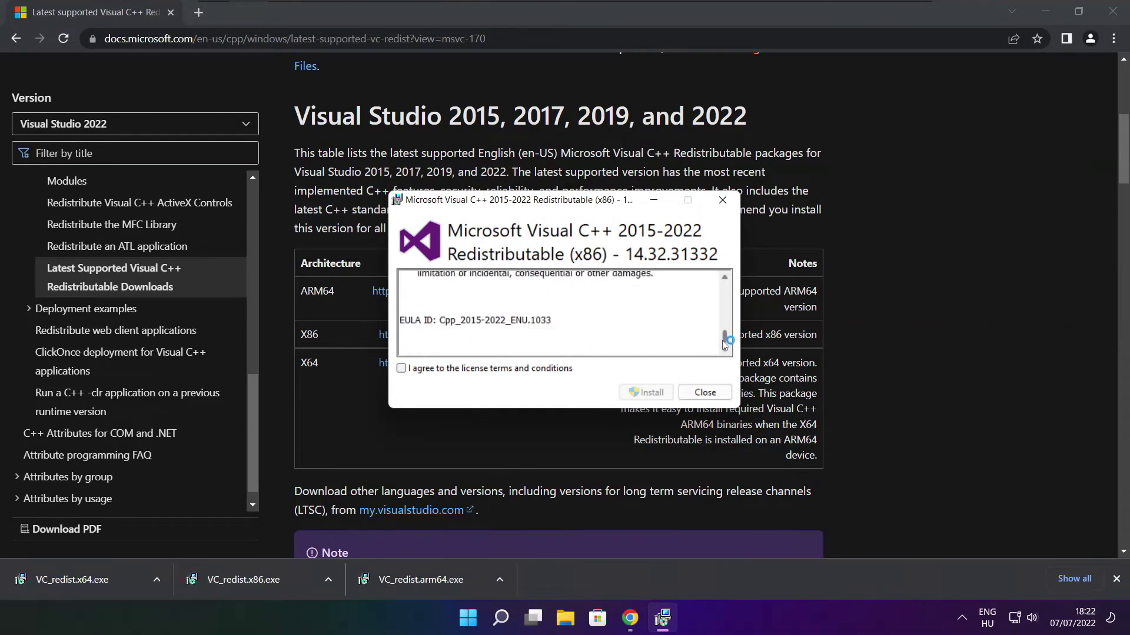
pyautogui.click(403, 370)
pyautogui.click(647, 393)
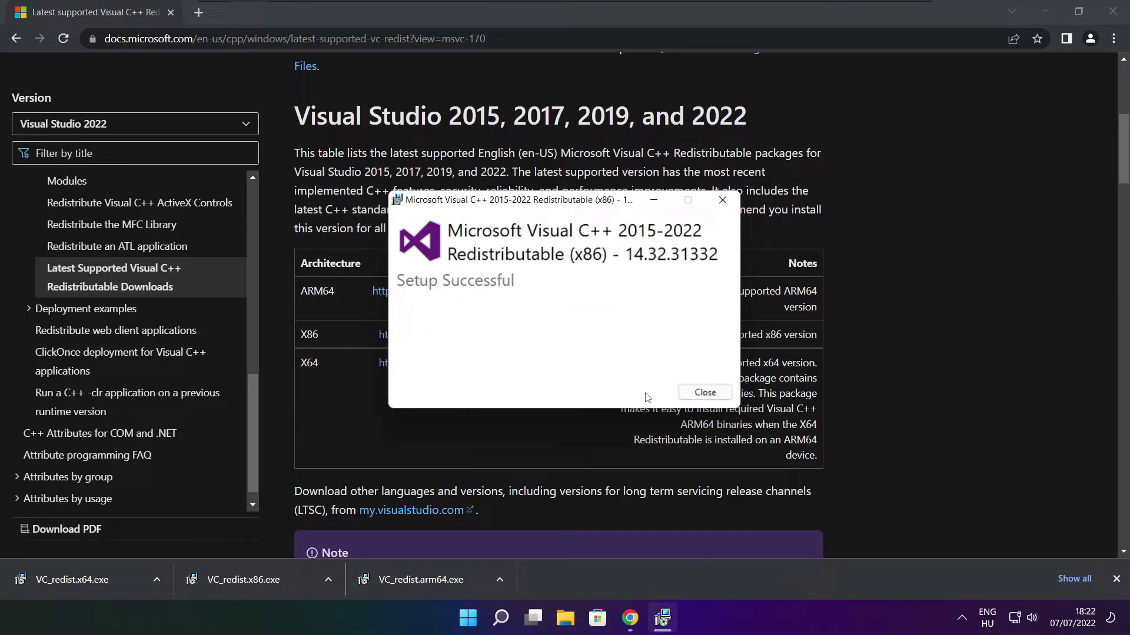
pyautogui.click(704, 392)
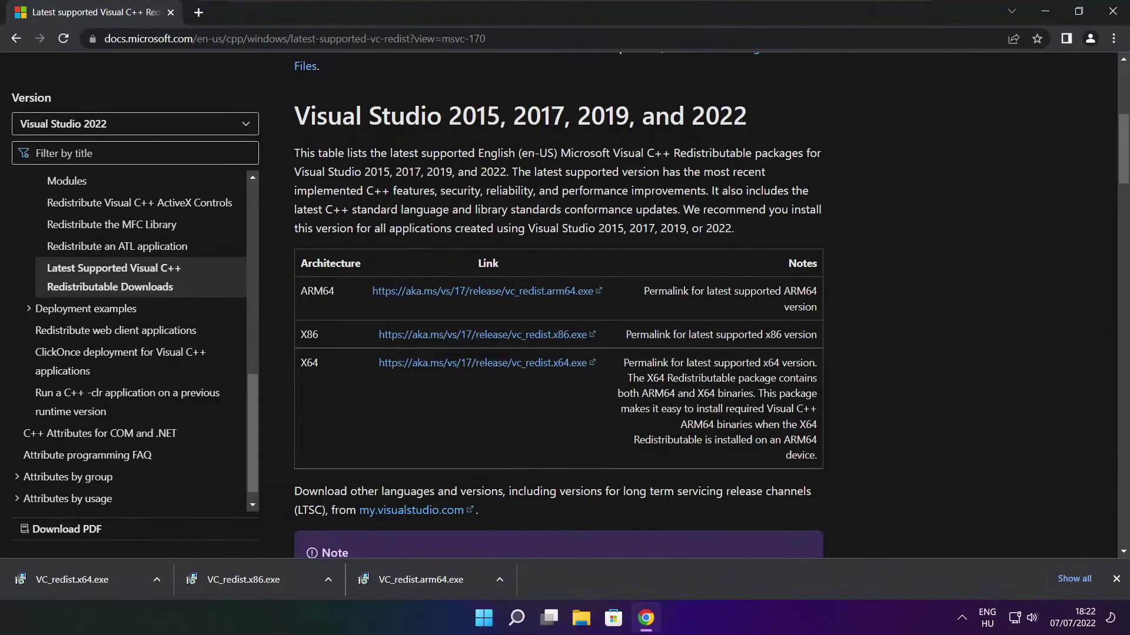
# Install the x64 Visual C++ 2015-2022 Redistributable from VC_redist.x64.exe, accepting the license terms, and close the setup and the browser
pyautogui.click(94, 579)
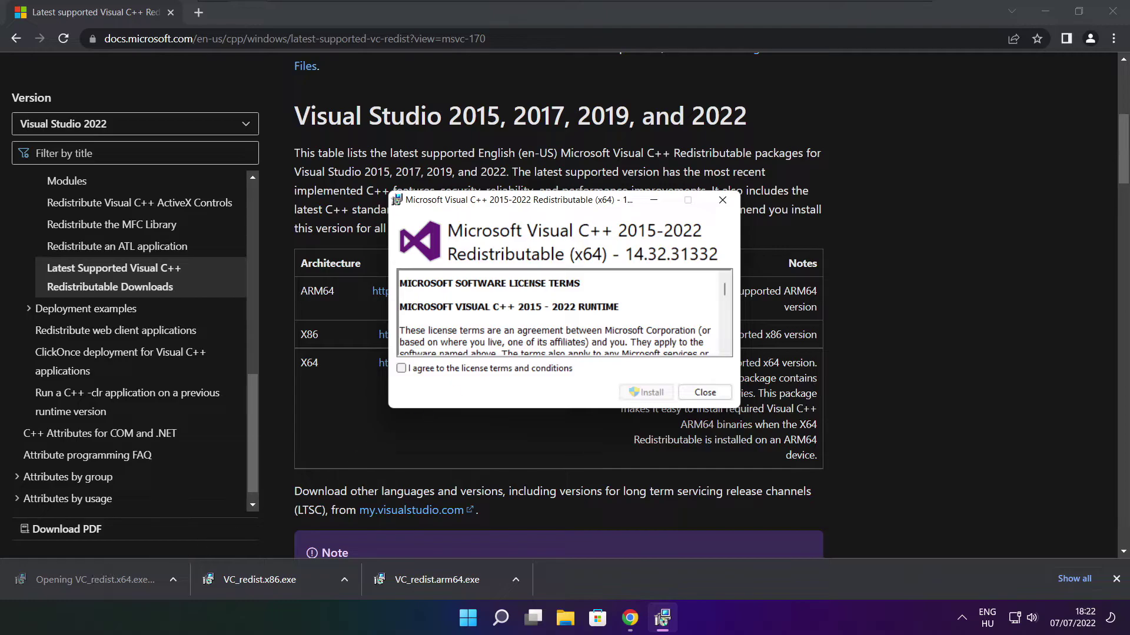
pyautogui.scroll(-15, 563, 312)
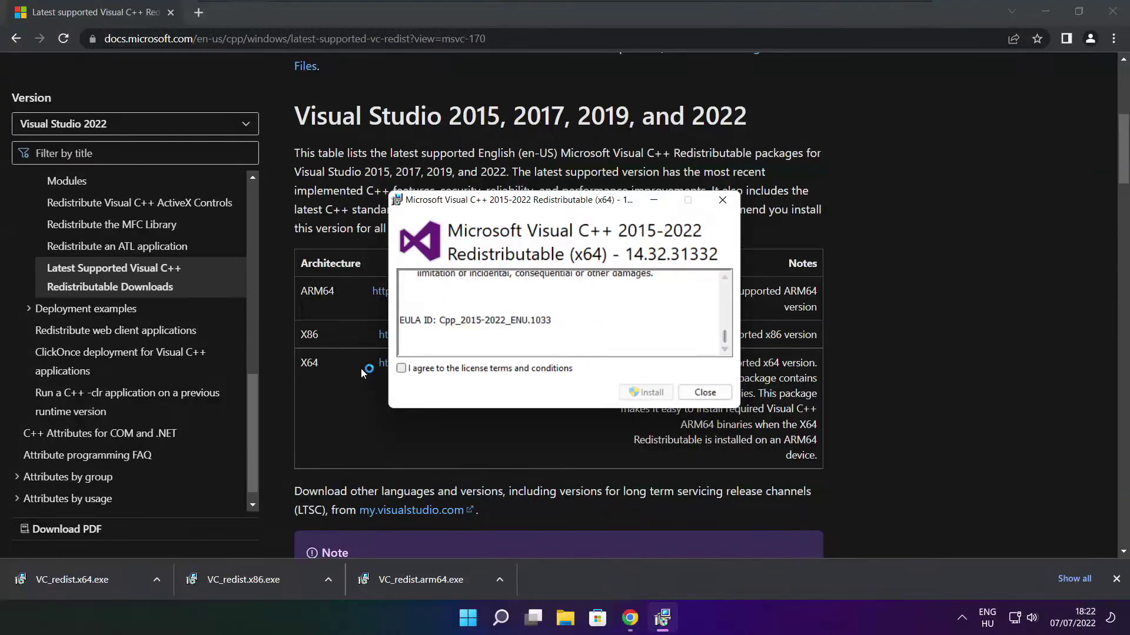
pyautogui.click(402, 369)
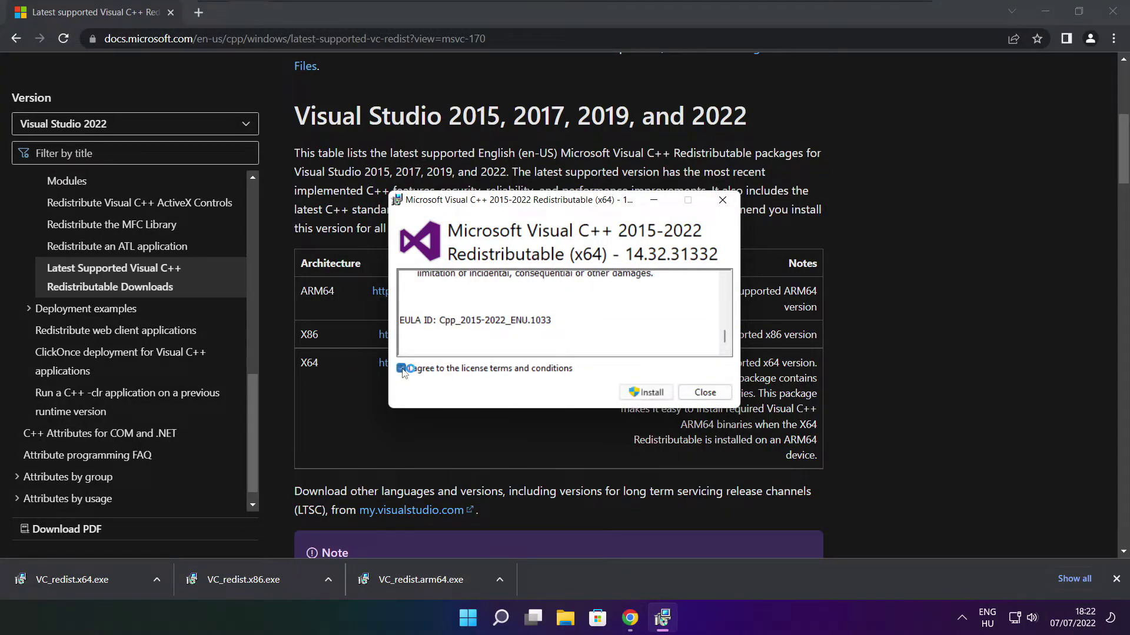
pyautogui.click(647, 392)
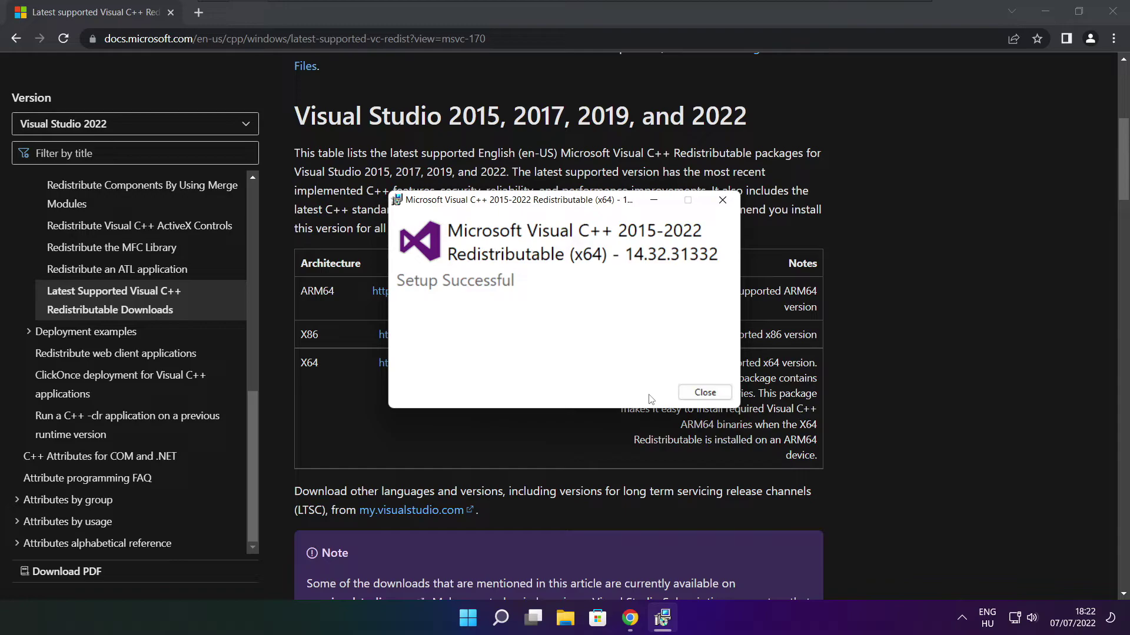
pyautogui.click(705, 393)
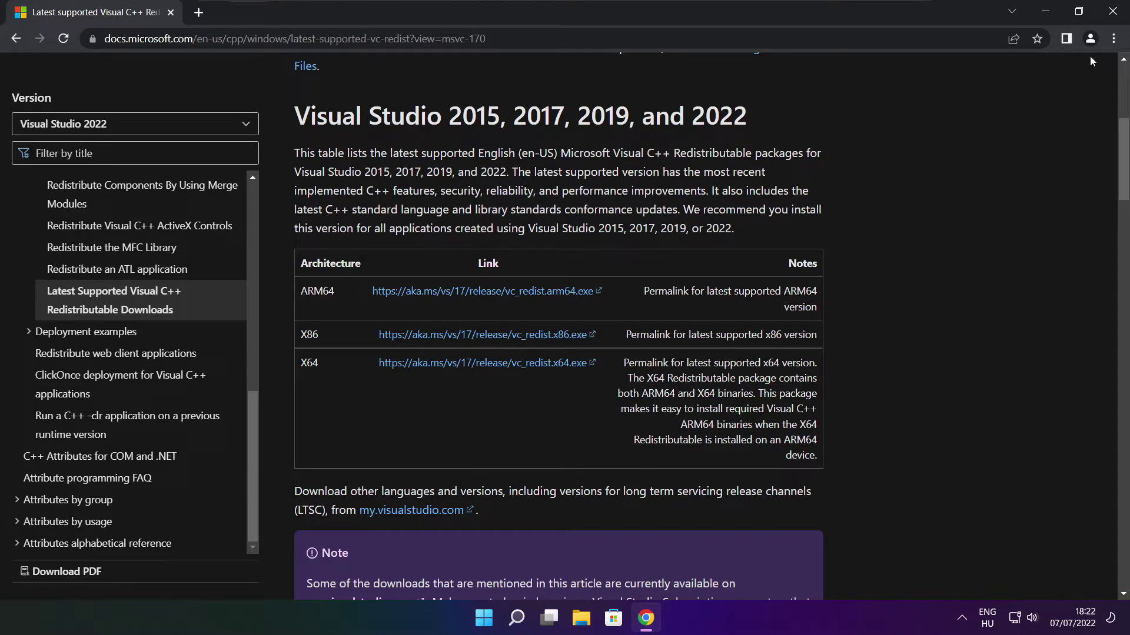
pyautogui.click(1113, 12)
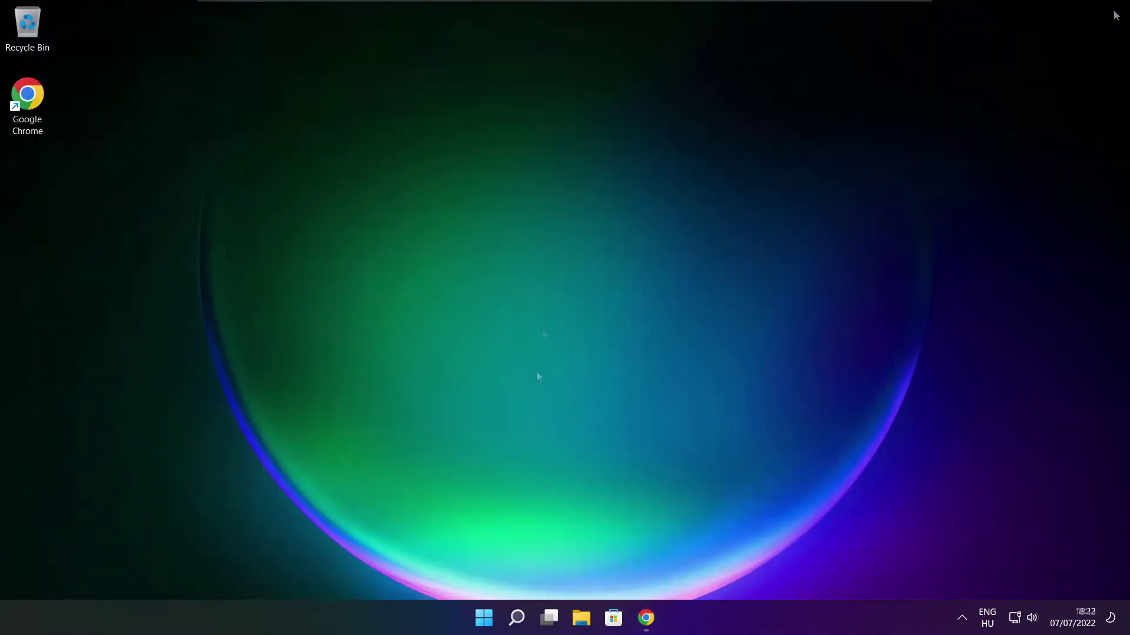
# Open Task Manager and disable Cortana and Microsoft Edge in the startup apps
pyautogui.rightClick(486, 621)
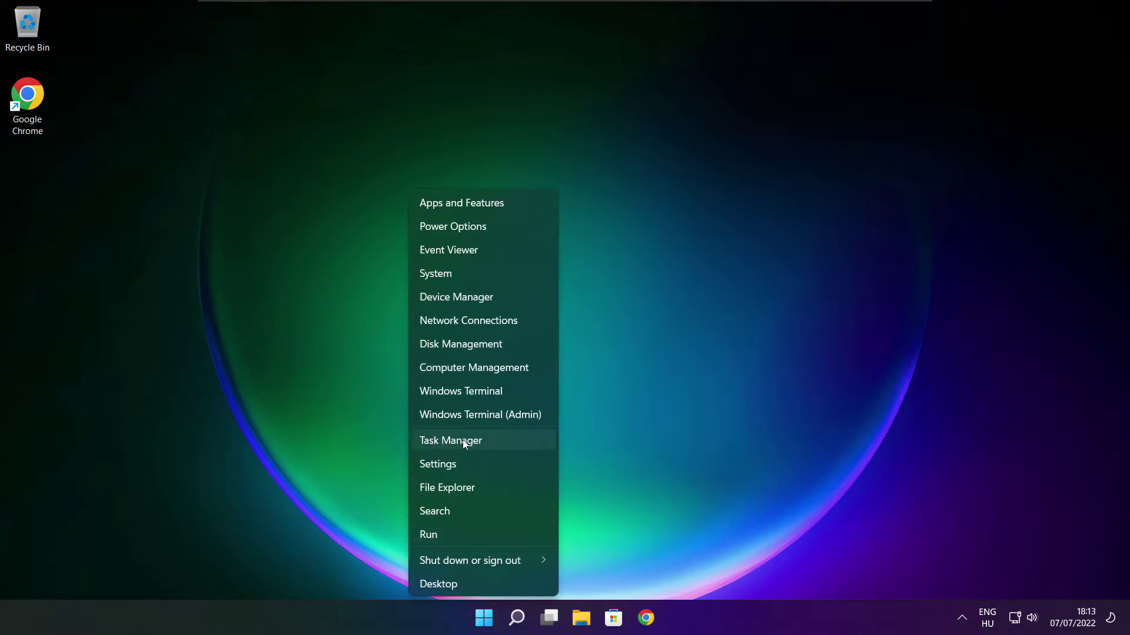
pyautogui.click(486, 440)
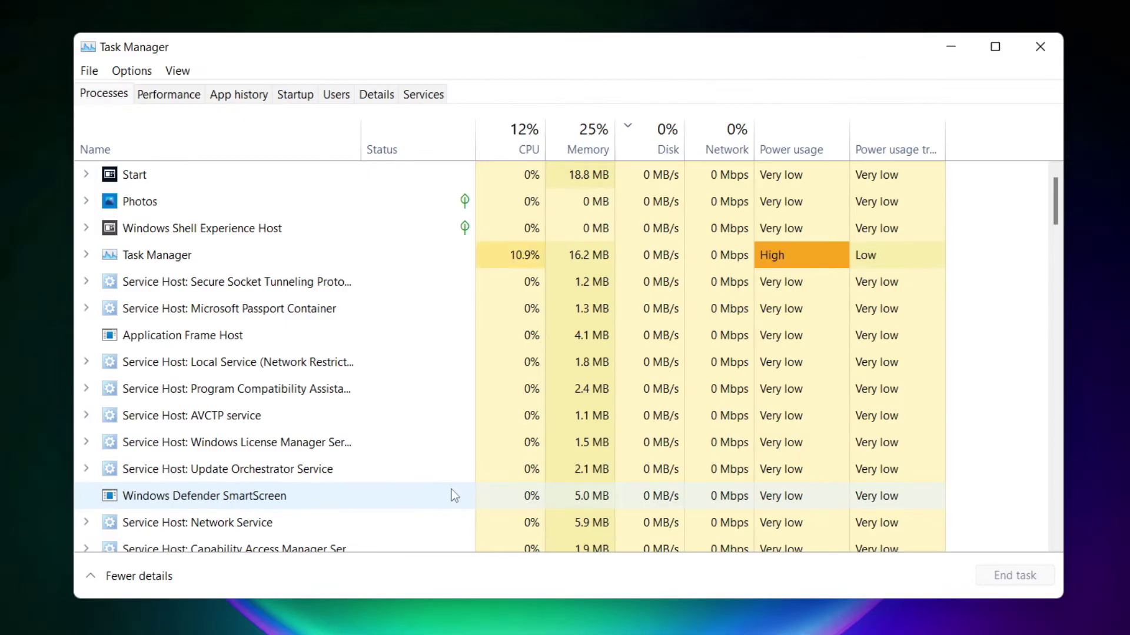
pyautogui.click(297, 96)
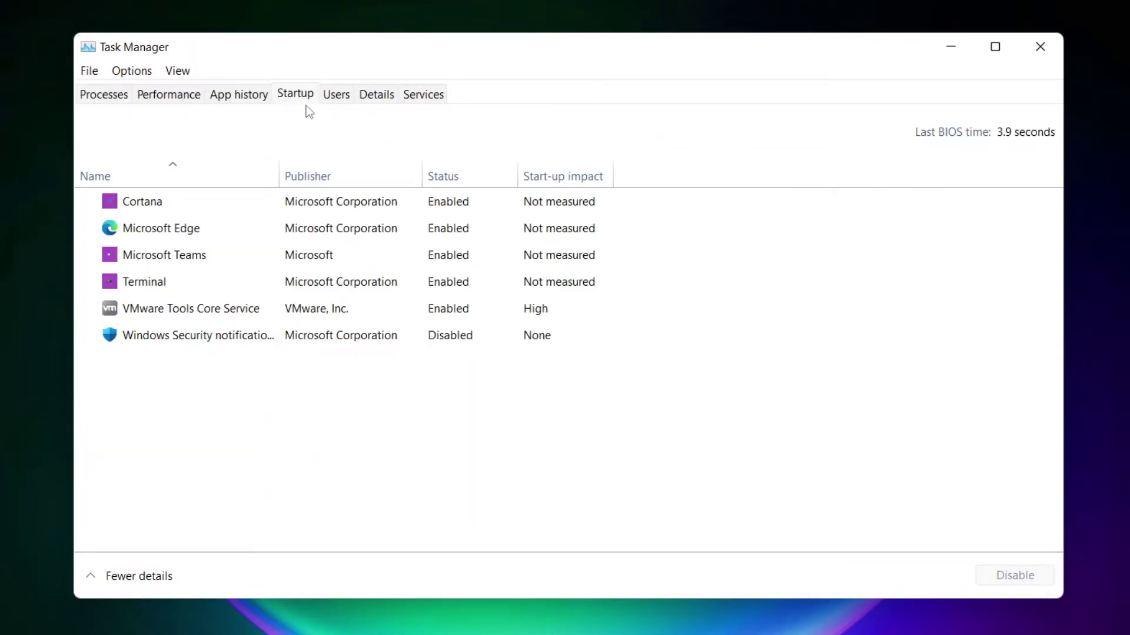
pyautogui.click(302, 211)
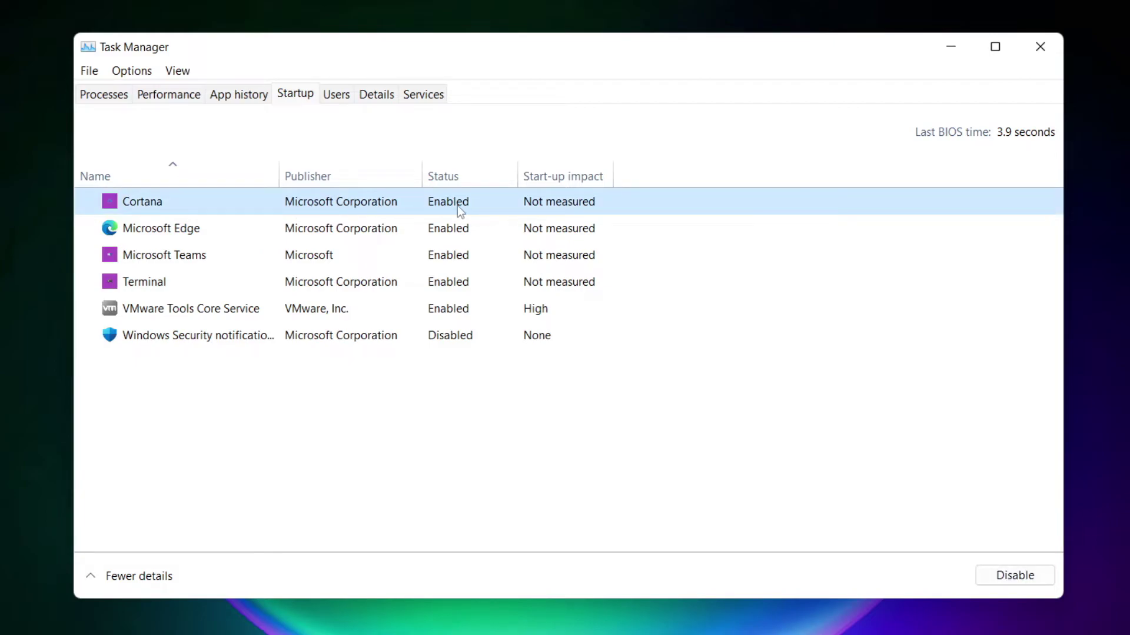
pyautogui.click(1014, 580)
pyautogui.click(274, 232)
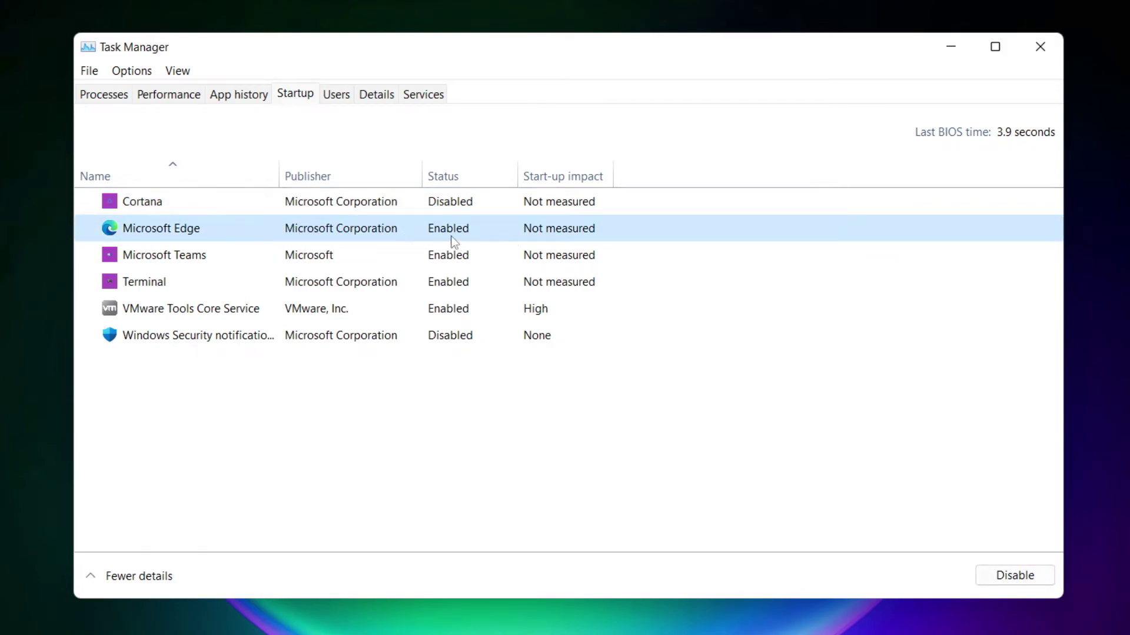
pyautogui.click(1019, 582)
# Disable Microsoft Teams and Terminal at startup and close Task Manager
pyautogui.click(468, 259)
pyautogui.click(1030, 582)
pyautogui.click(379, 294)
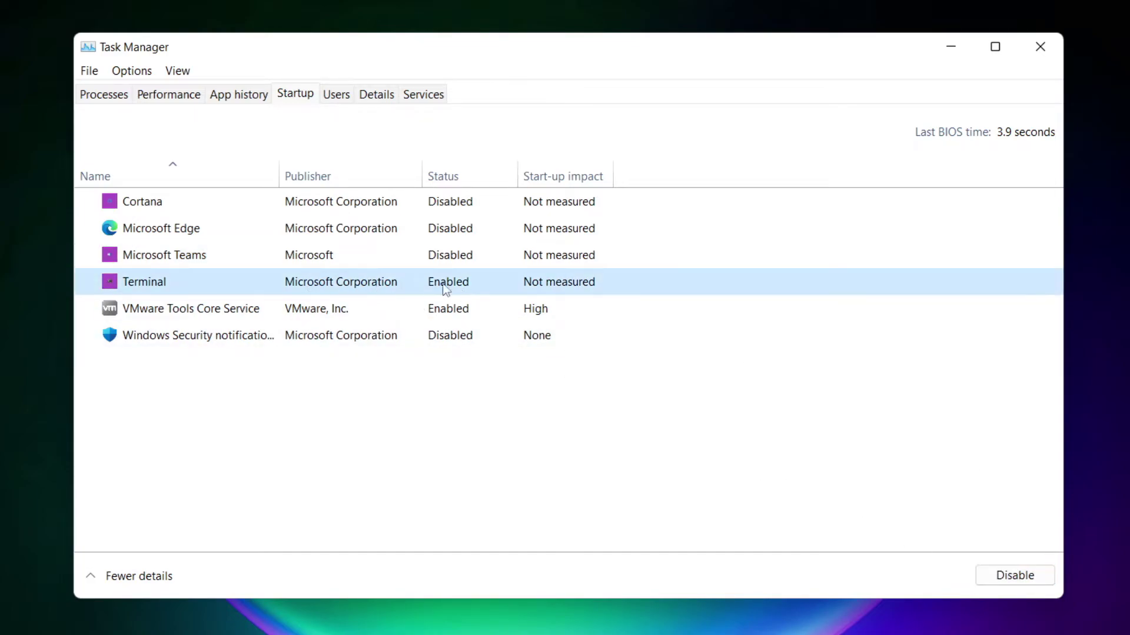
pyautogui.click(1032, 581)
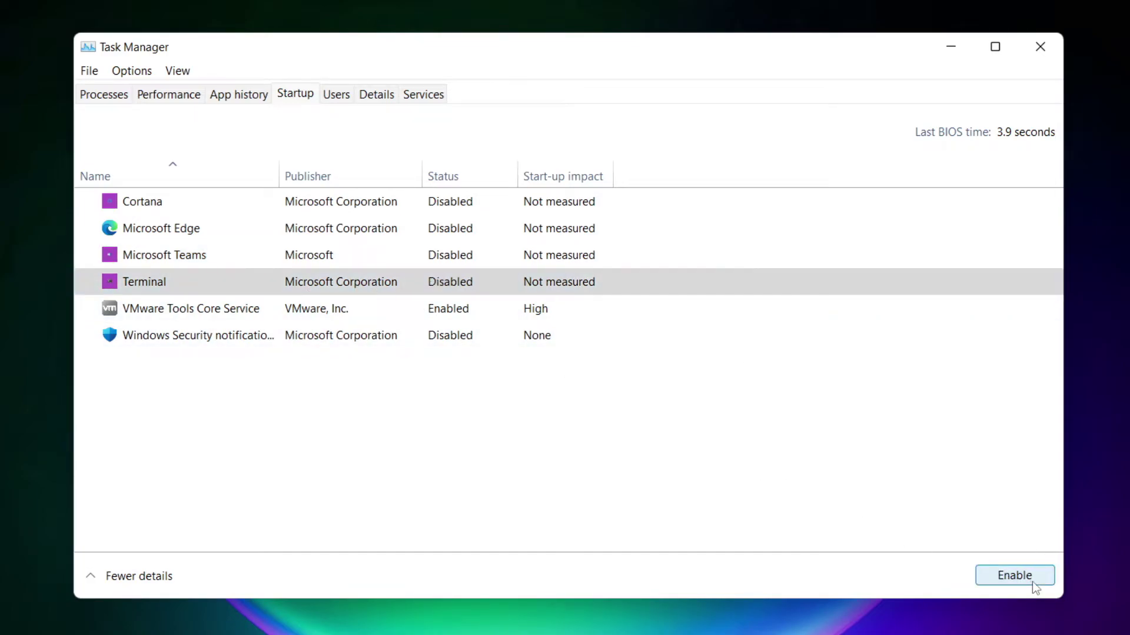
pyautogui.click(444, 285)
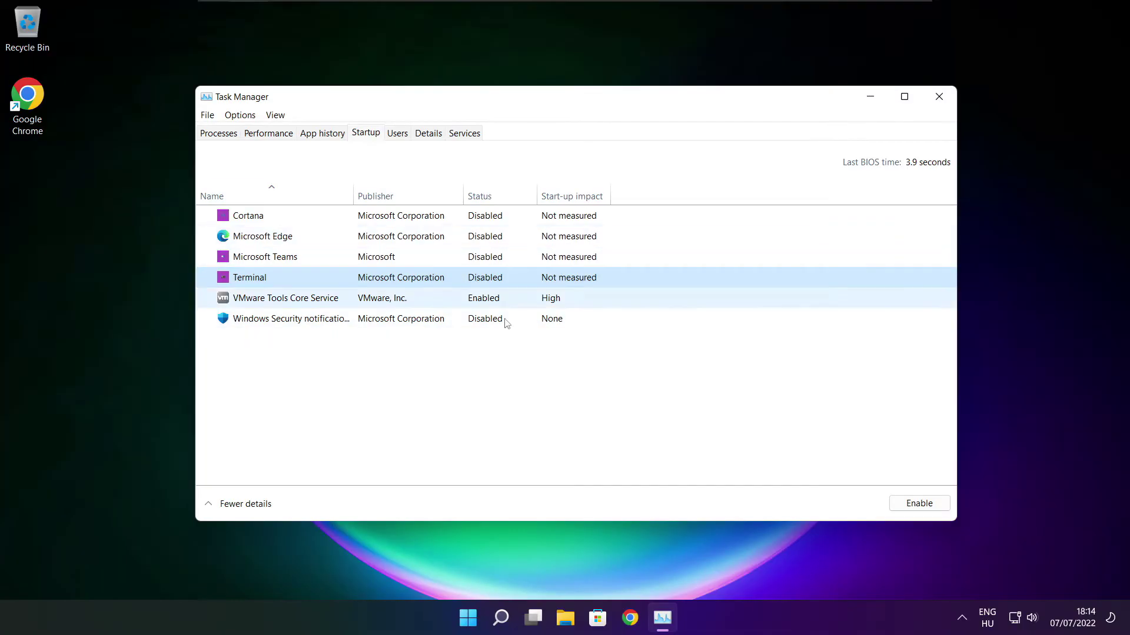
pyautogui.click(939, 96)
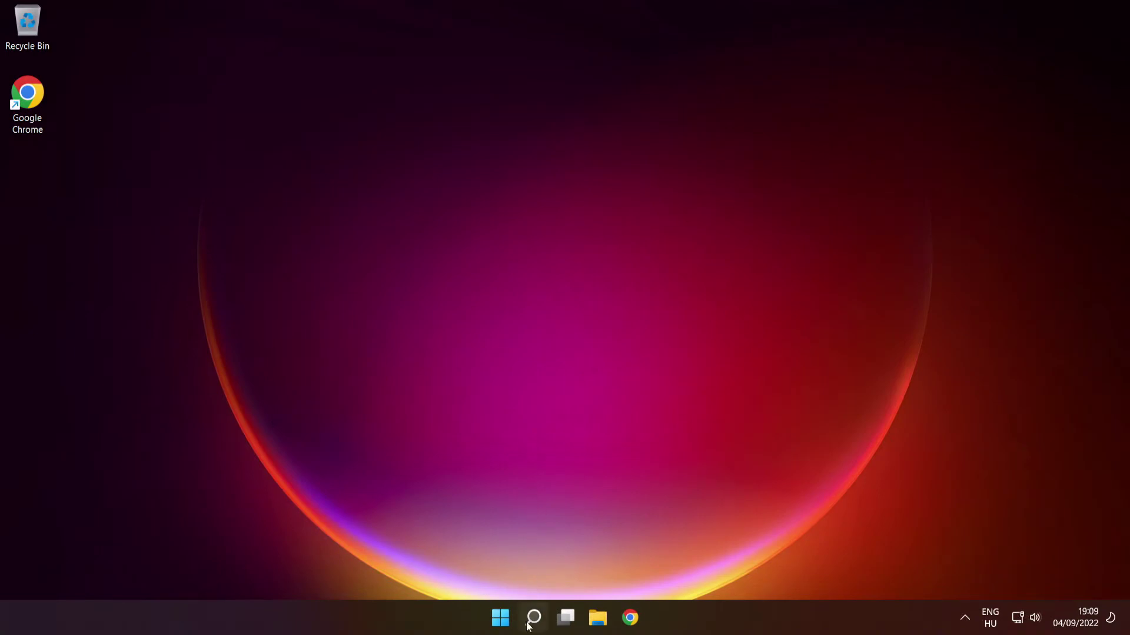
# Search Windows for "cmd", run Command Prompt as administrator, and move its window to the middle of the desktop
pyautogui.moveTo(531, 617)
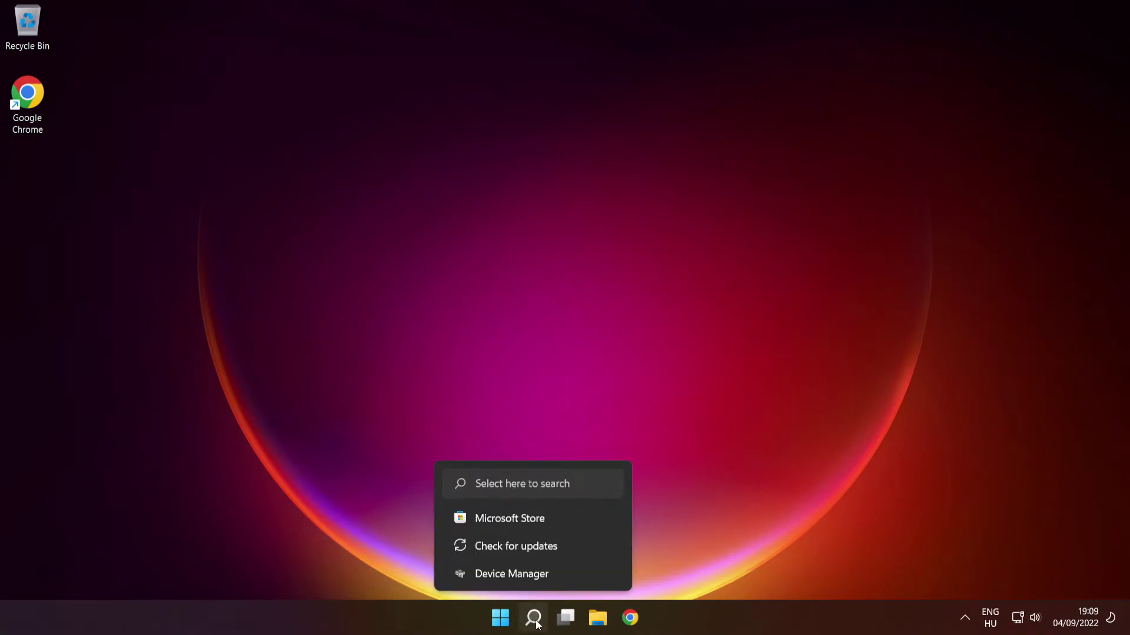
pyautogui.click(534, 618)
pyautogui.write('cmd')
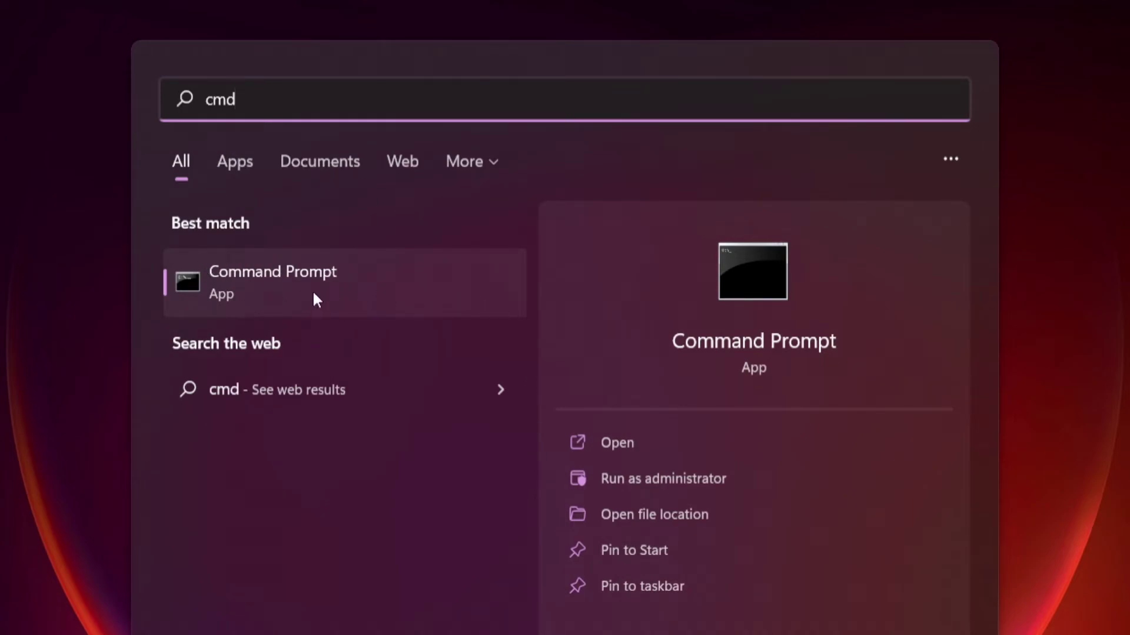
pyautogui.rightClick(415, 275)
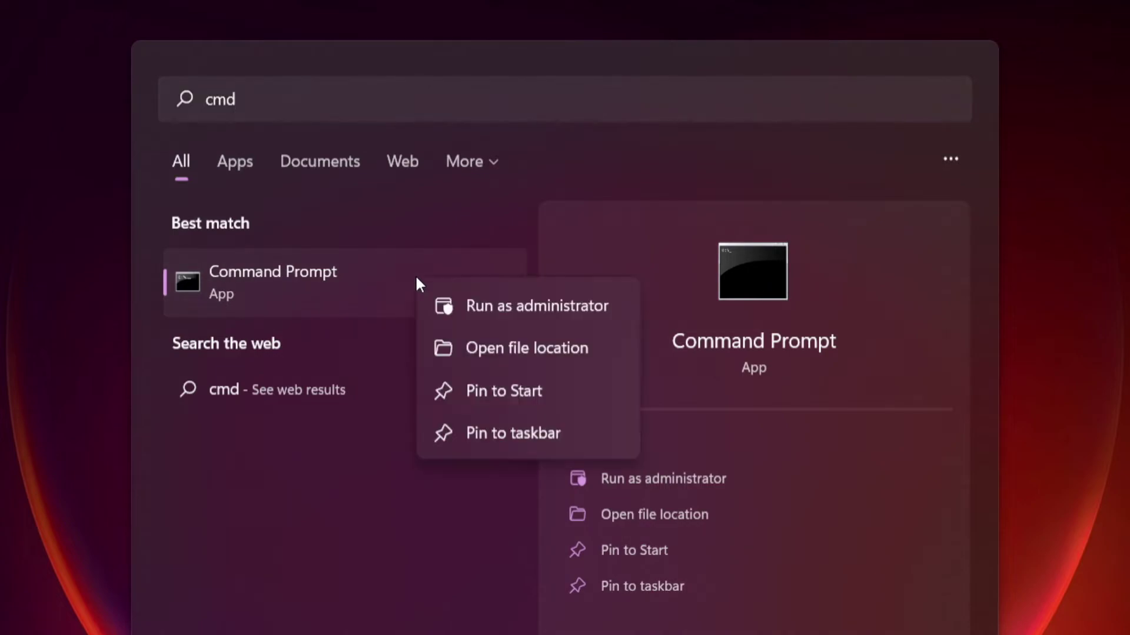
pyautogui.click(537, 305)
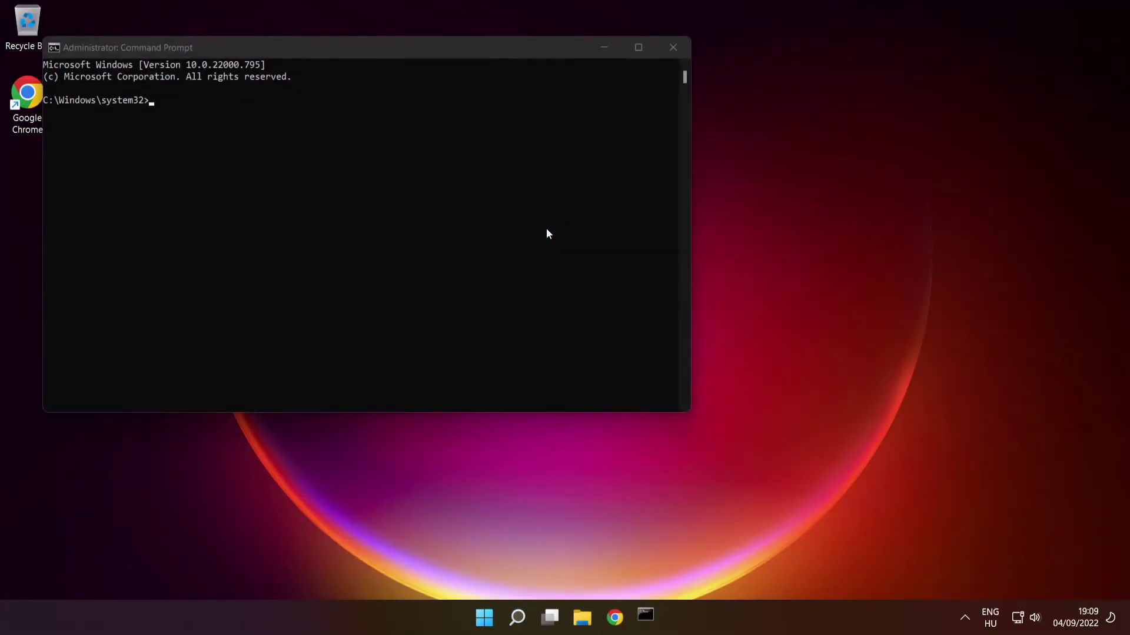
pyautogui.moveTo(456, 56); pyautogui.dragTo(651, 145)
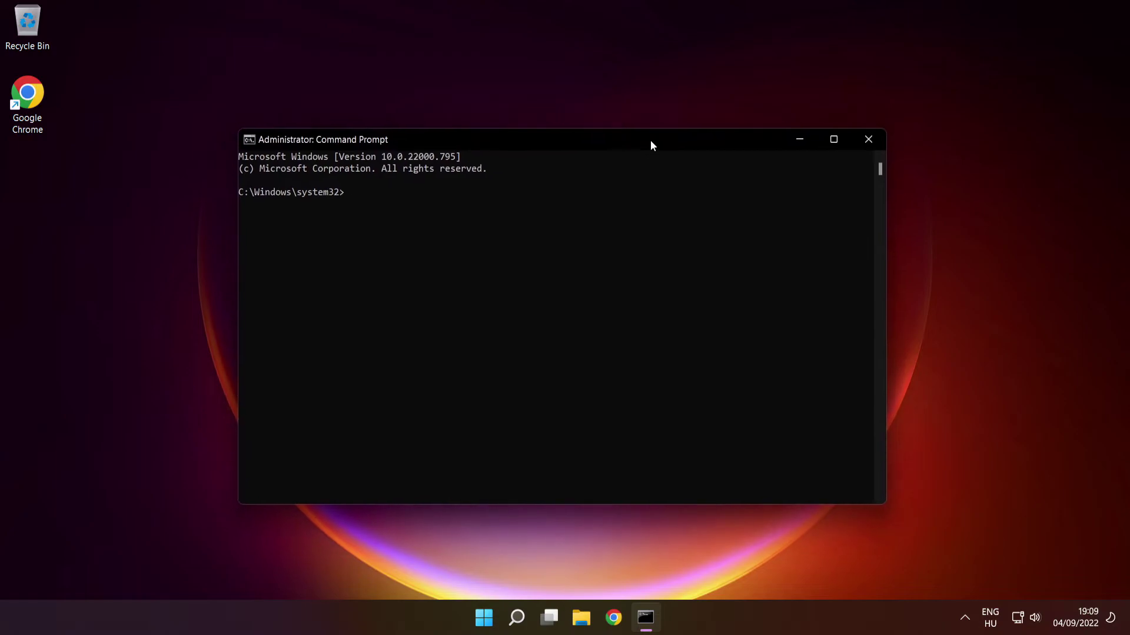
# Scan and repair the system files with the command "sfc /scannow" and close Command Prompt once it finishes
pyautogui.write('sfc /scanno')
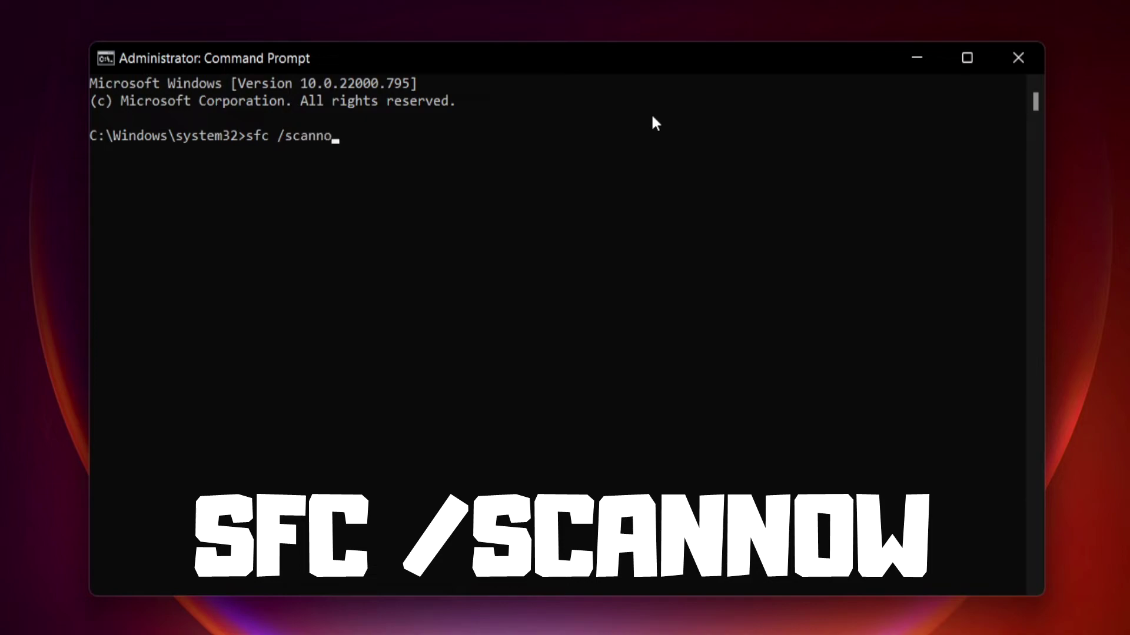
pyautogui.write('w')
pyautogui.press('Return')
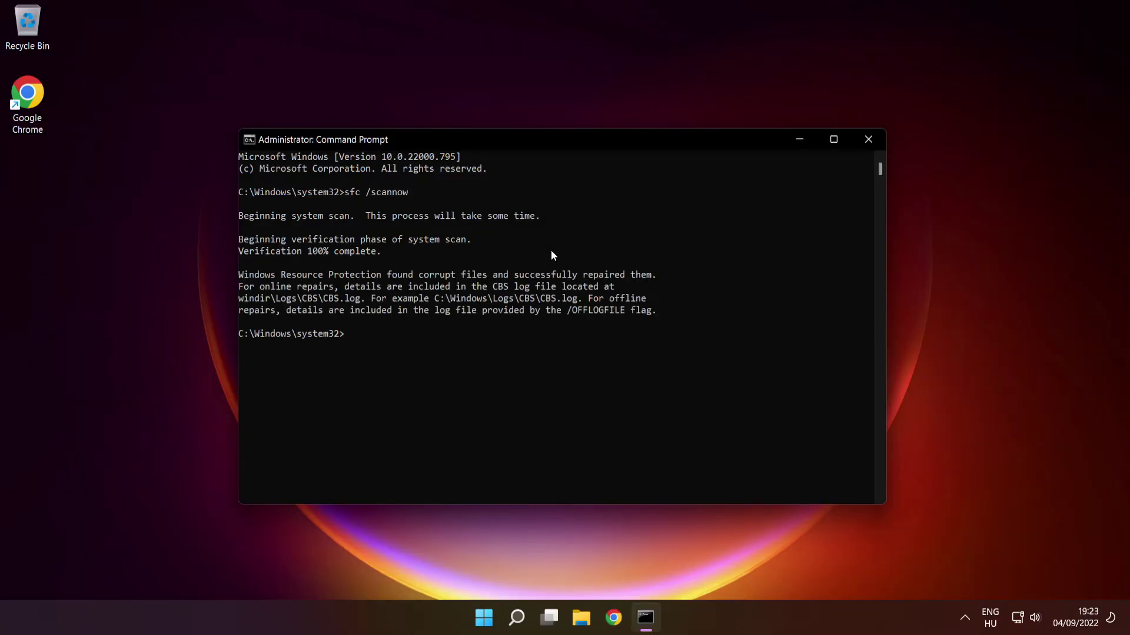
pyautogui.click(869, 142)
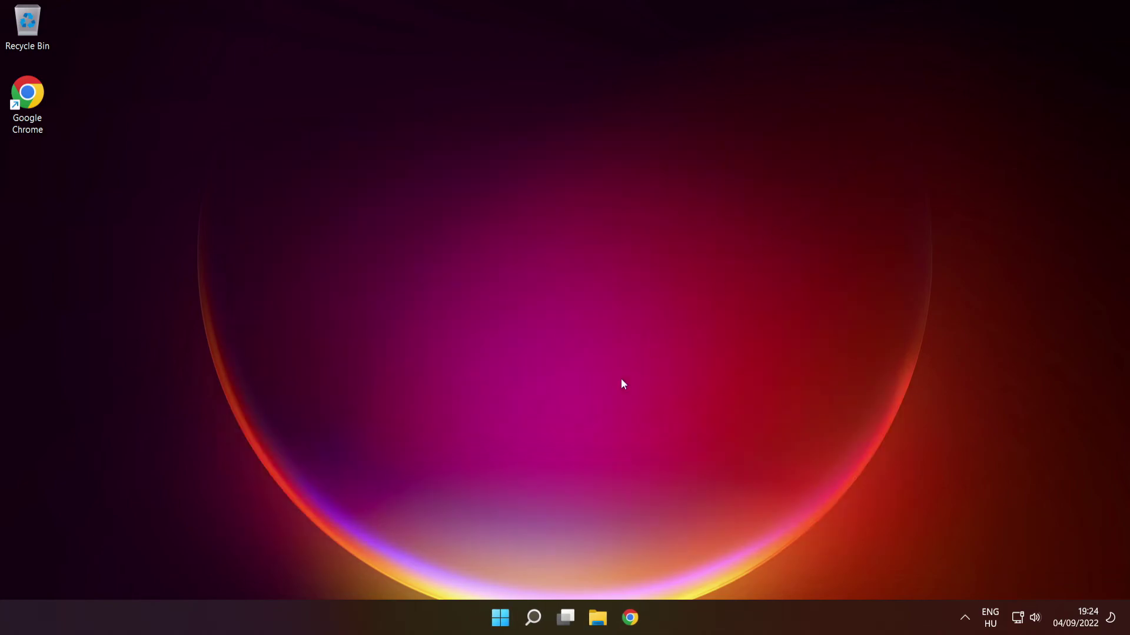
# Restart the computer
pyautogui.click(500, 613)
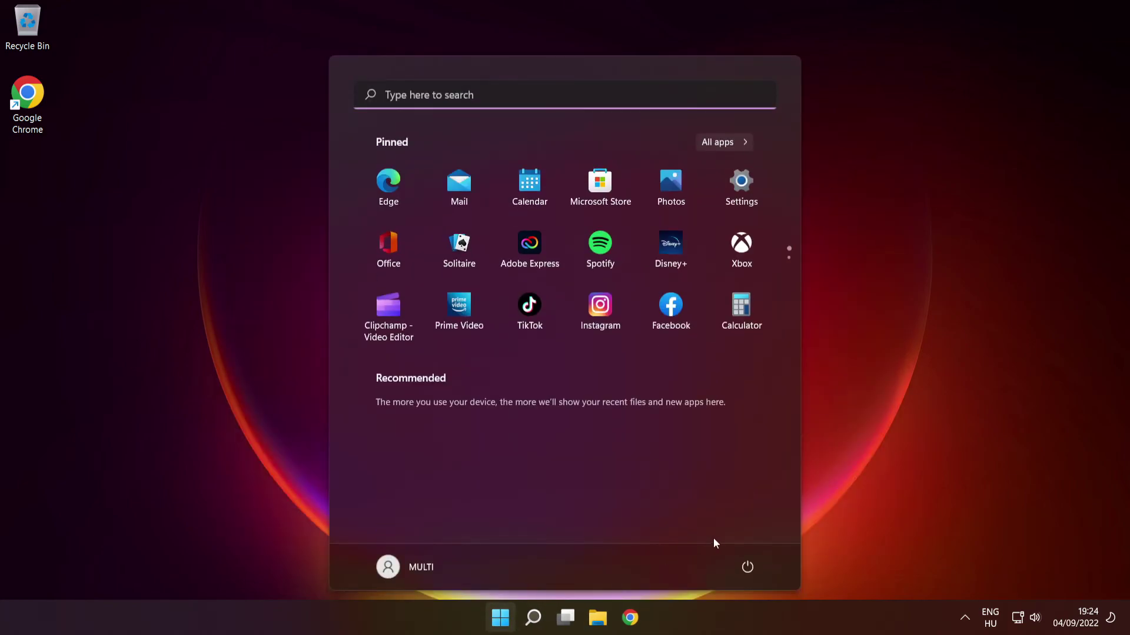
pyautogui.click(751, 566)
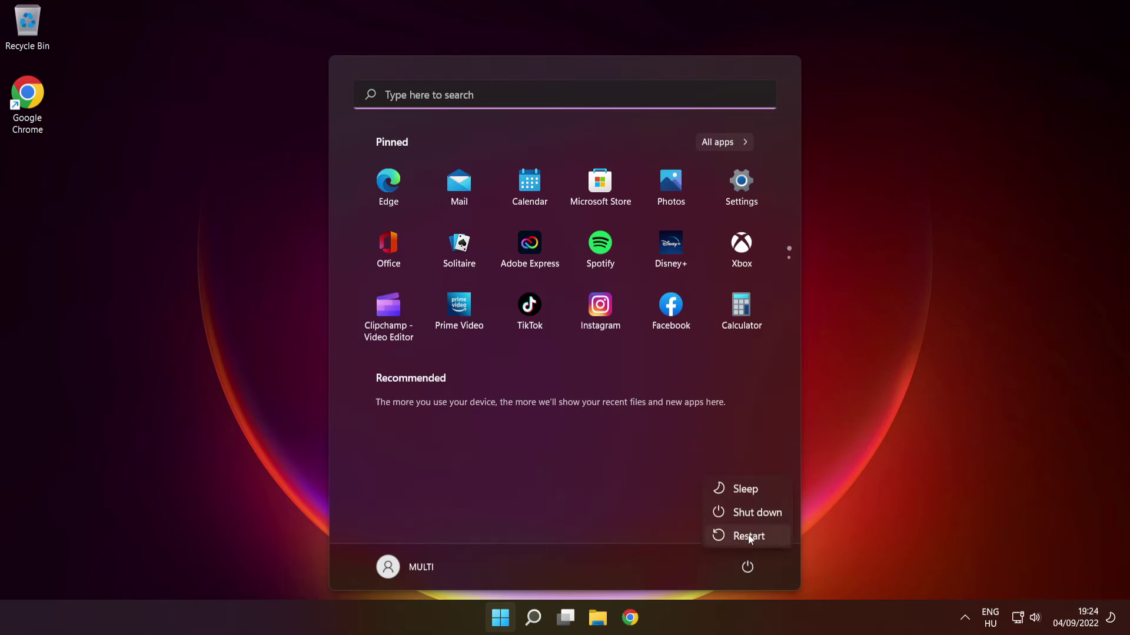
pyautogui.click(750, 536)
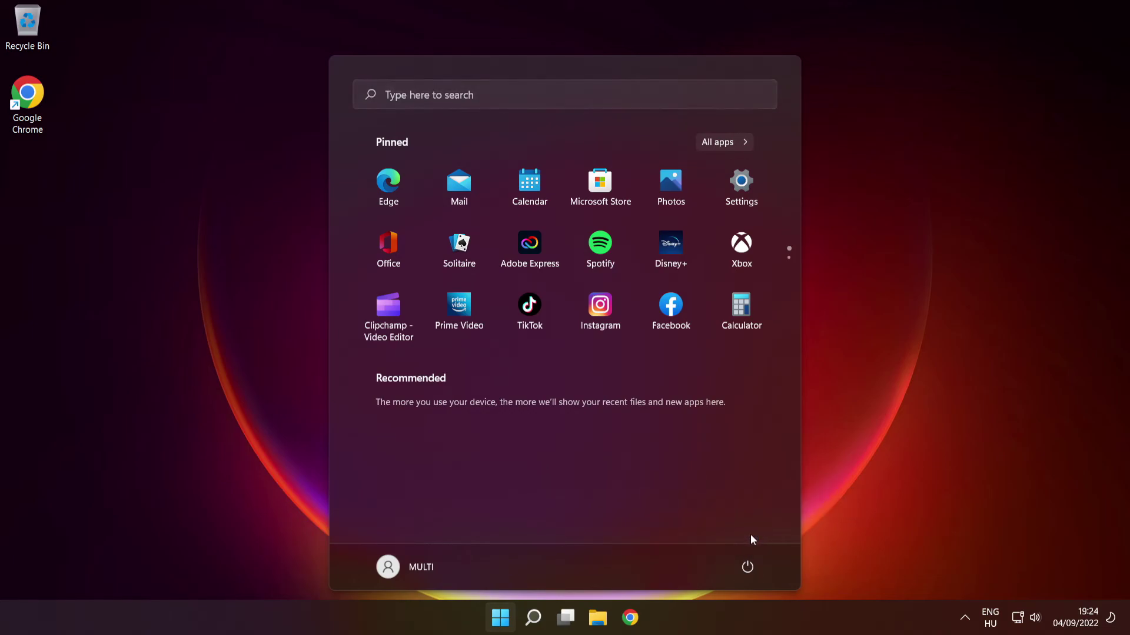